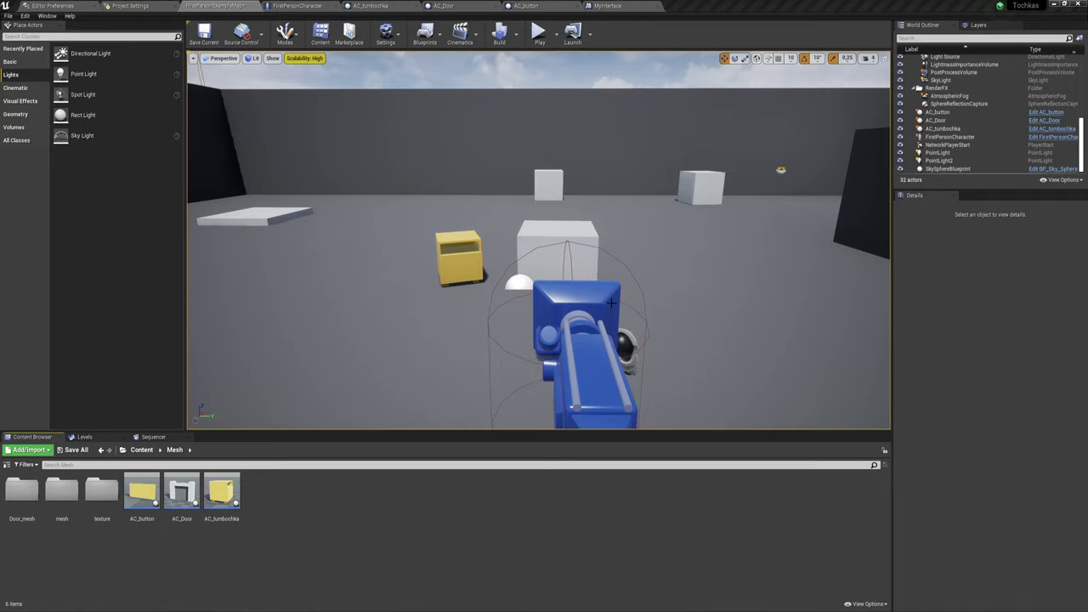
Place a second AC_Door in the level and rotate it 90 degrees around the vertical axis
{"action": "right_click_drag", "start_coordinate": [263, 370], "coordinate": [196, 349]}
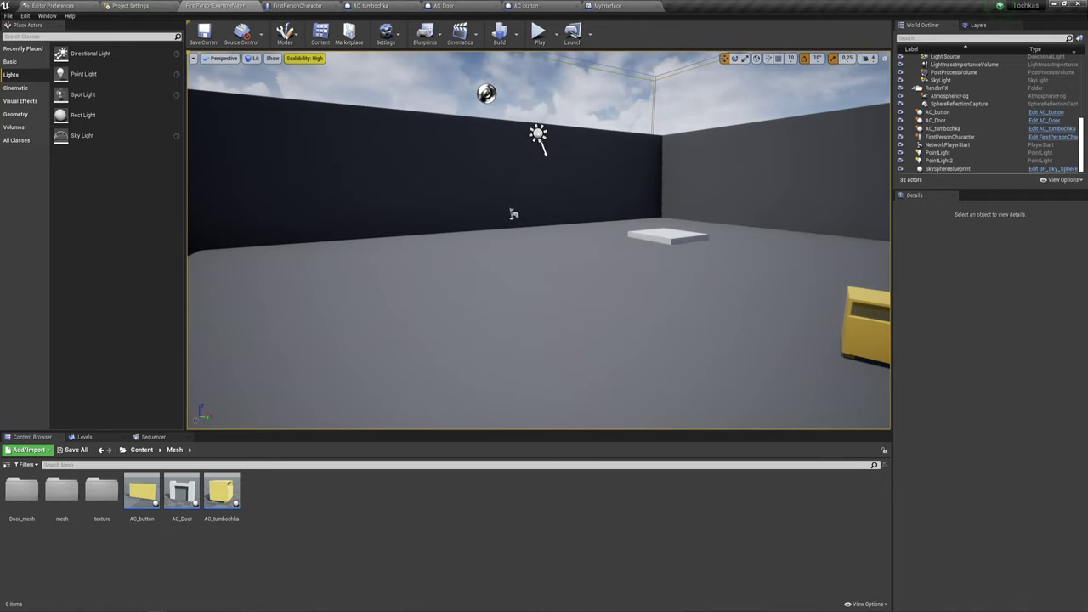
{"action": "left_click_drag", "start_coordinate": [181, 491], "coordinate": [427, 300]}
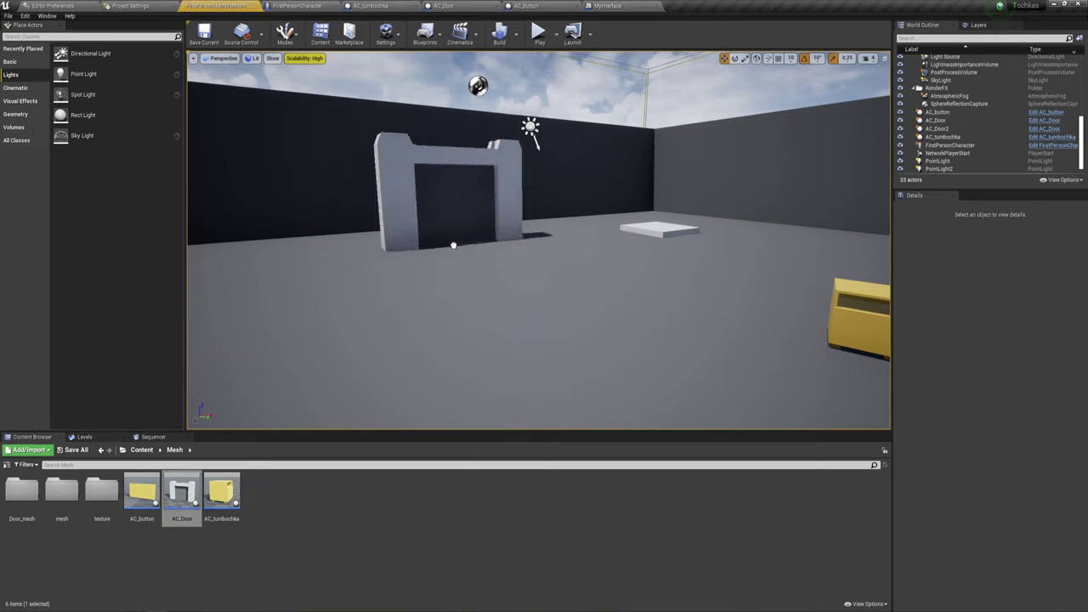
{"action": "key", "text": "e"}
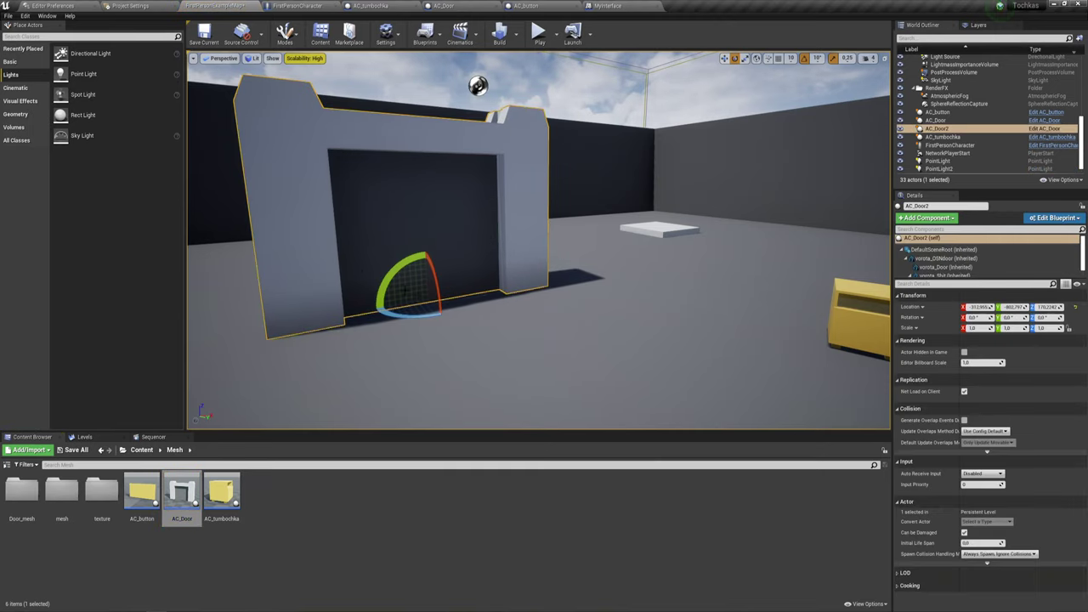
{"action": "mouse_move", "coordinate": [401, 312]}
{"action": "left_mouse_down"}
{"action": "mouse_move", "coordinate": [532, 127]}
{"action": "mouse_move", "coordinate": [478, 86]}
{"action": "left_mouse_up"}
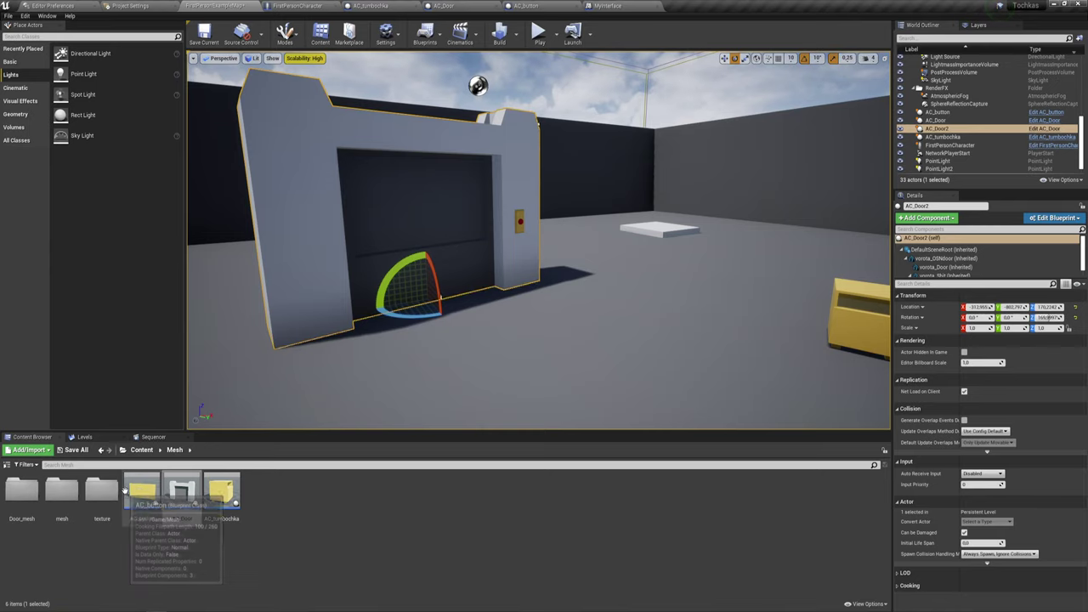
Place a second AC_button in the level and raise it off the floor
{"action": "mouse_move", "coordinate": [142, 491]}
{"action": "left_mouse_down"}
{"action": "mouse_move", "coordinate": [568, 349]}
{"action": "mouse_move", "coordinate": [564, 372]}
{"action": "left_mouse_up"}
{"action": "key", "text": "w"}
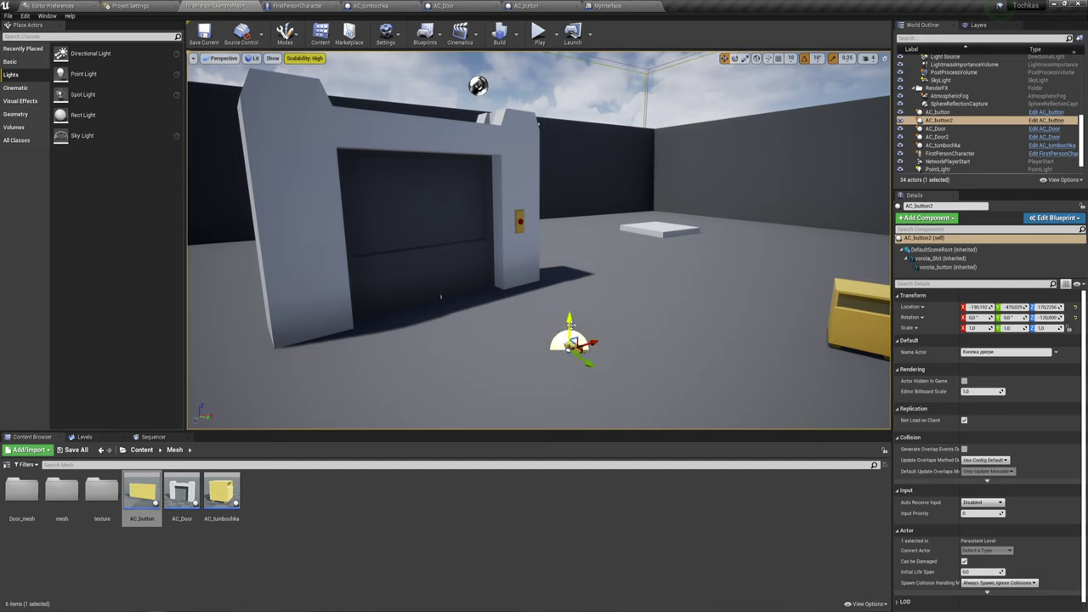
{"action": "mouse_move", "coordinate": [567, 328]}
{"action": "left_mouse_down"}
{"action": "mouse_move", "coordinate": [618, 187]}
{"action": "mouse_move", "coordinate": [646, 209]}
{"action": "left_mouse_up"}
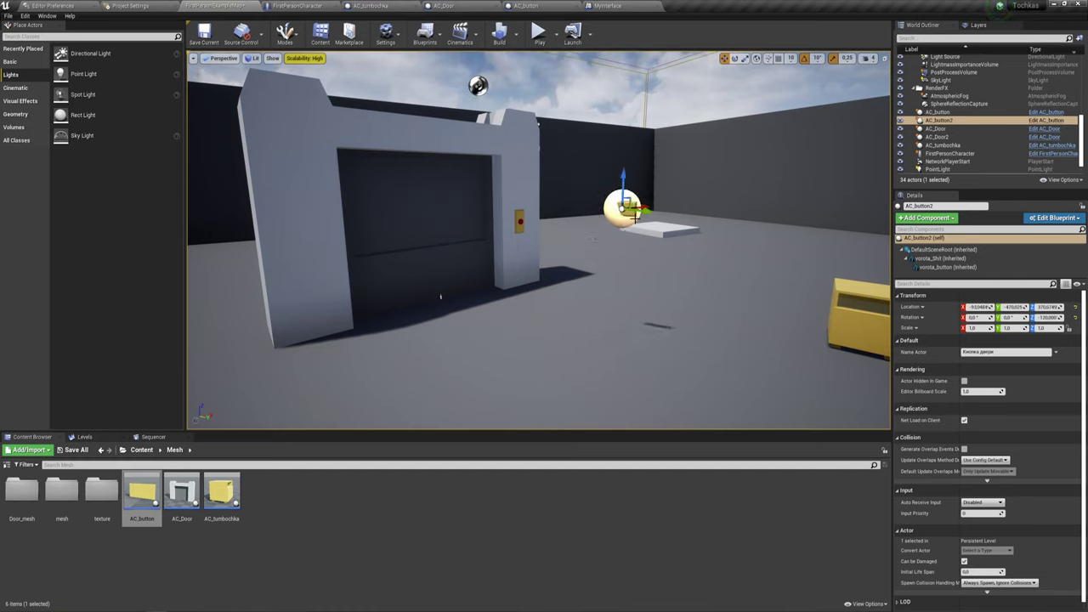
Remove the newly placed button and the second door frame from the level
{"action": "right_click_drag", "start_coordinate": [623, 212], "coordinate": [556, 143]}
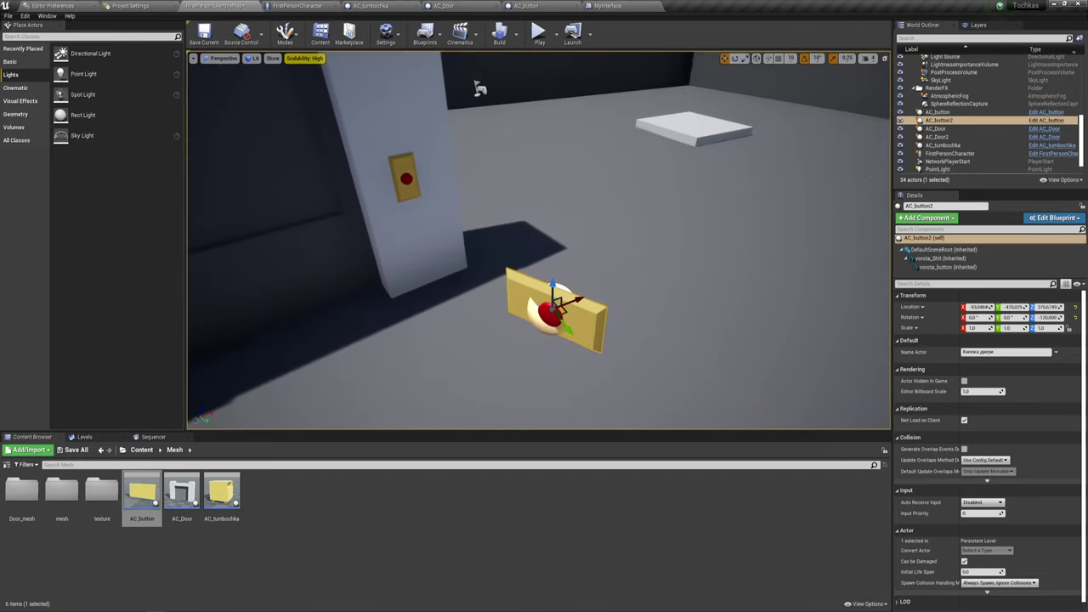
{"action": "right_click_drag", "start_coordinate": [669, 282], "coordinate": [659, 272]}
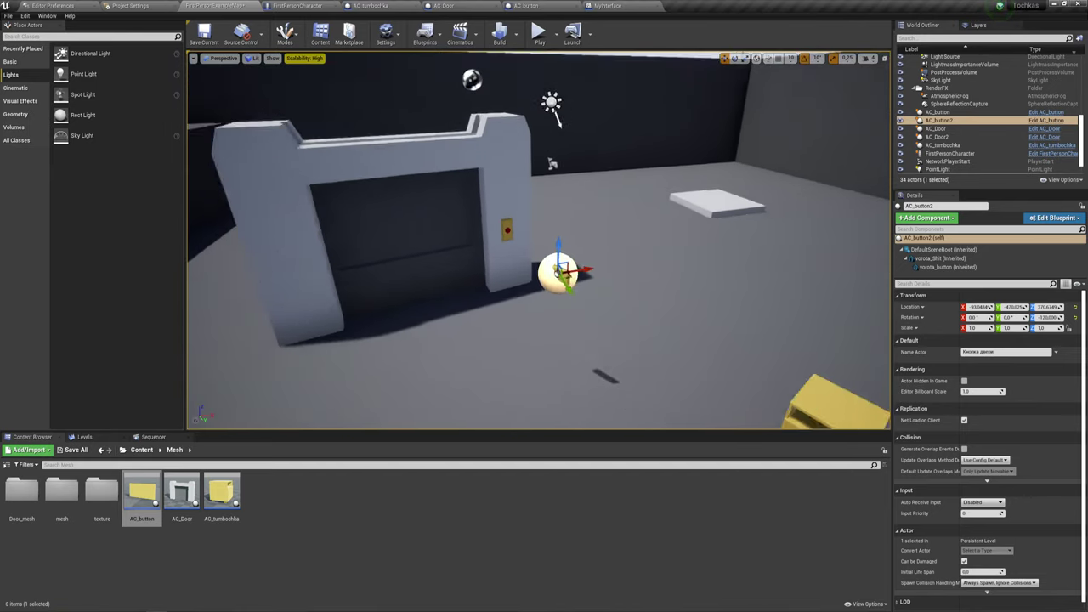
{"action": "key", "text": "Escape"}
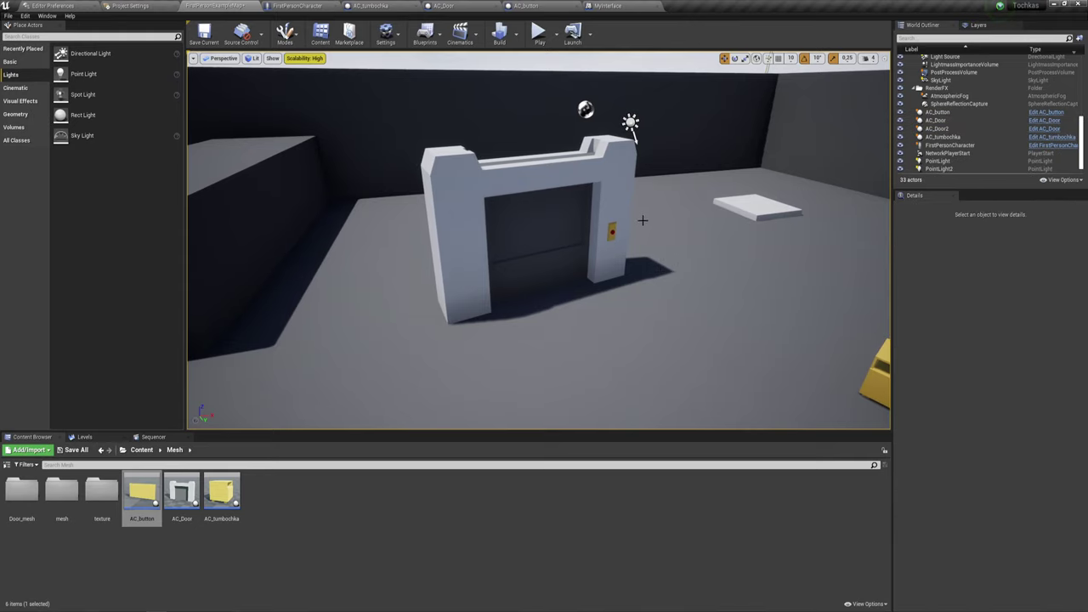
{"action": "left_click", "coordinate": [611, 169]}
{"action": "key", "text": "Delete"}
{"action": "right_click_drag", "start_coordinate": [590, 194], "coordinate": [646, 161]}
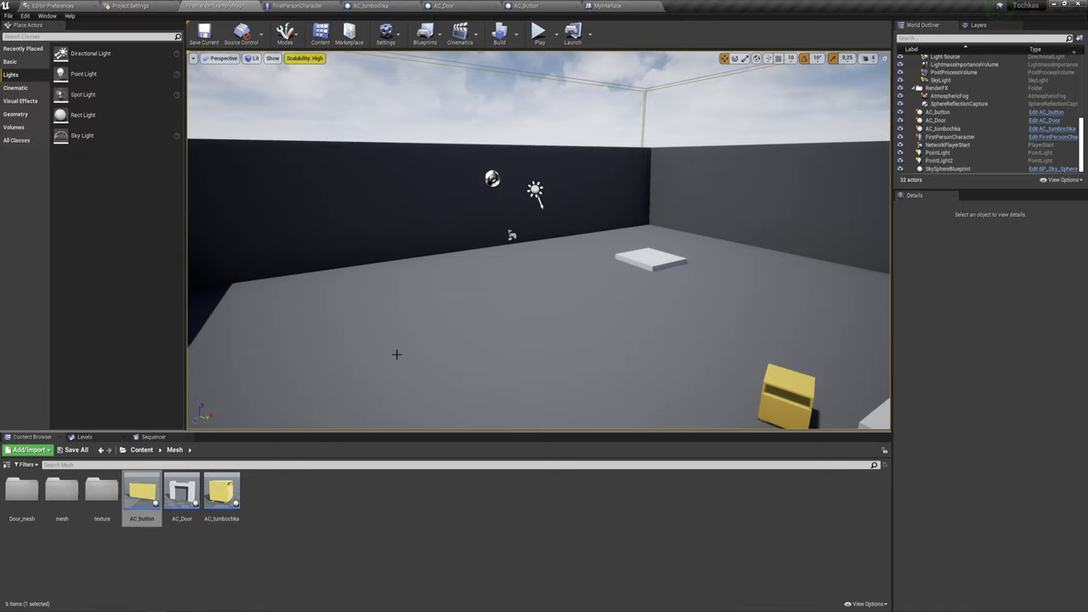
{"action": "right_click_drag", "start_coordinate": [399, 354], "coordinate": [525, 97]}
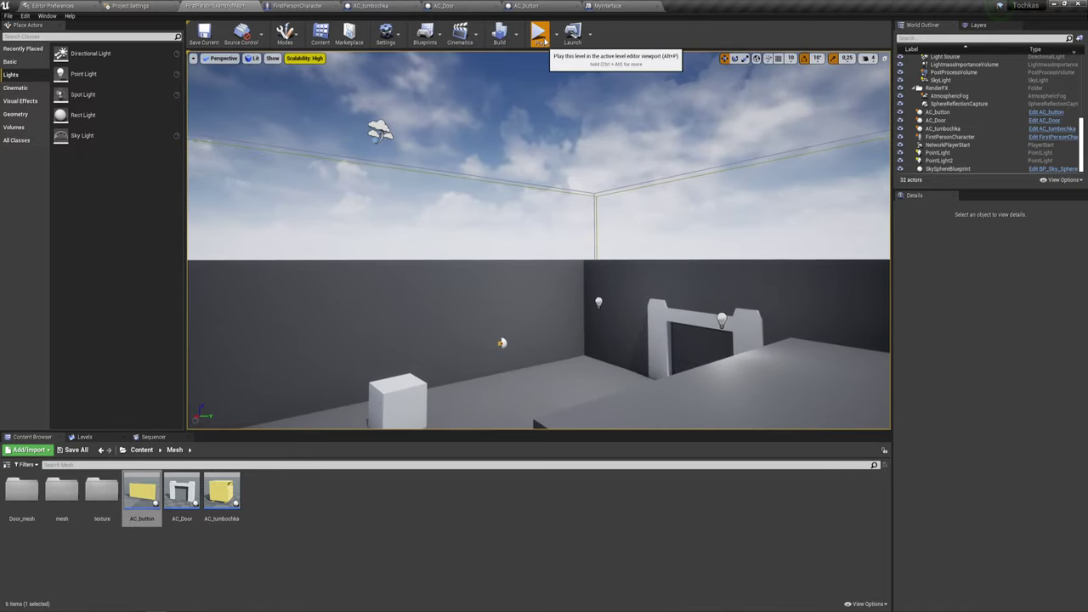
Play-test the level, pressing the yellow wall button to check that the door opens
{"action": "left_click", "coordinate": [539, 31]}
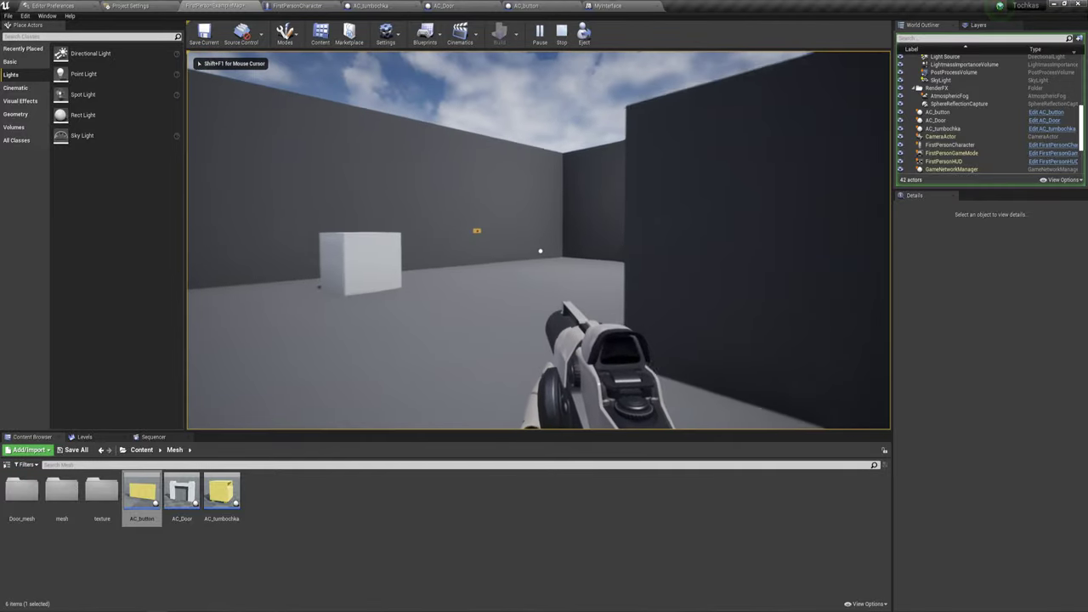
{"action": "key", "text": "w"}
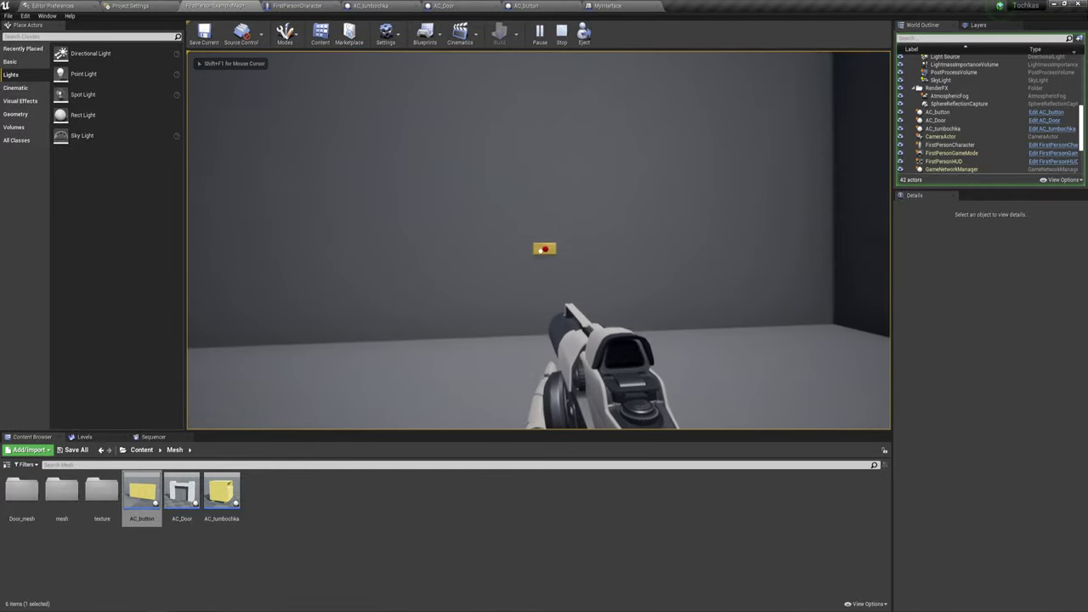
{"action": "key", "text": "e"}
{"action": "key", "text": "w"}
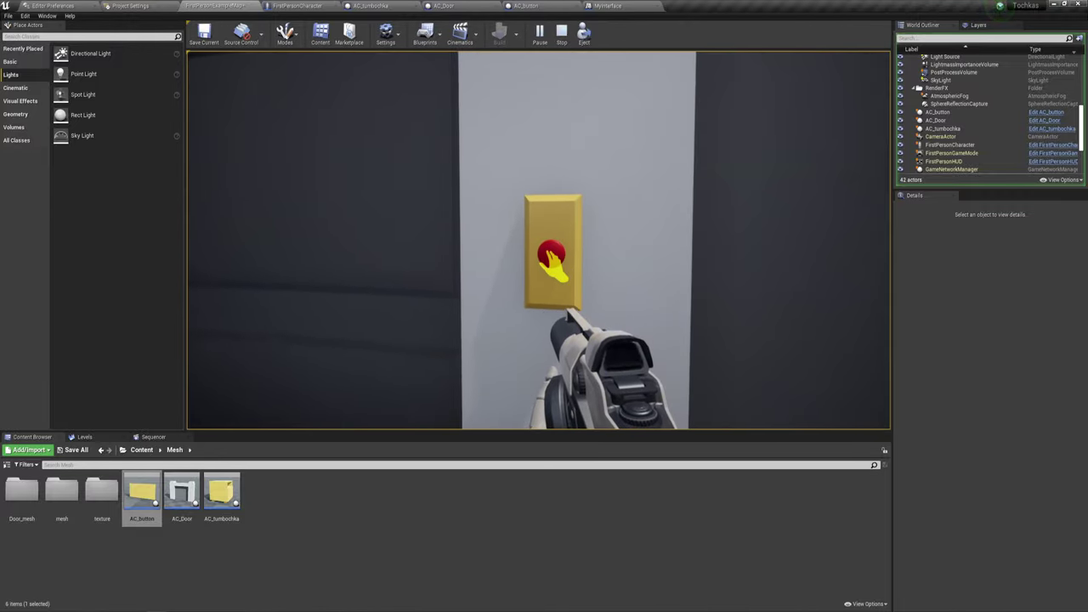
{"action": "key", "text": "e"}
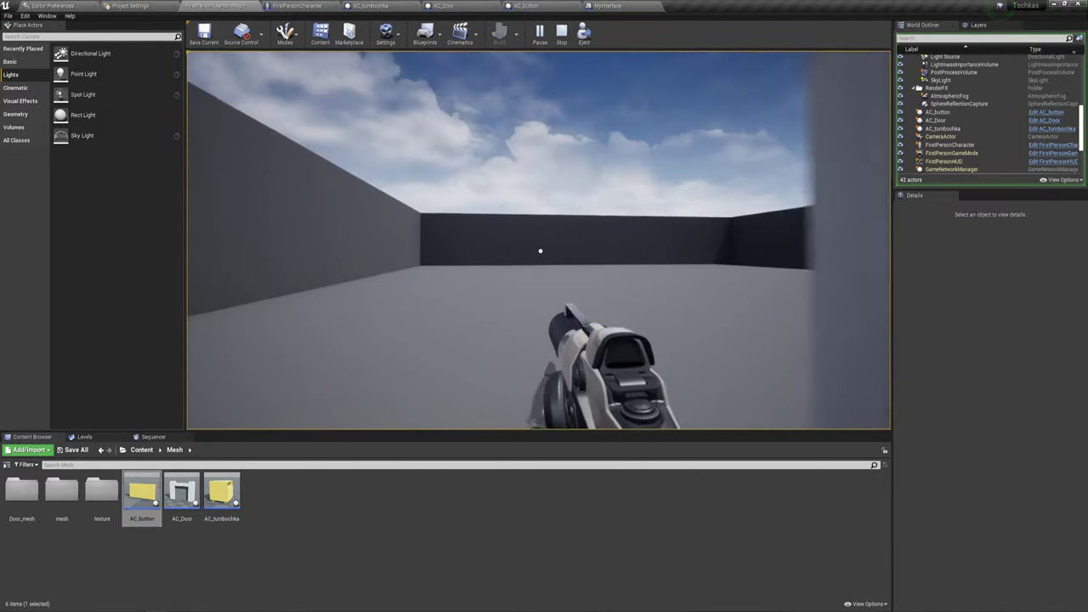
{"action": "key", "text": "w"}
{"action": "key", "text": "w"}
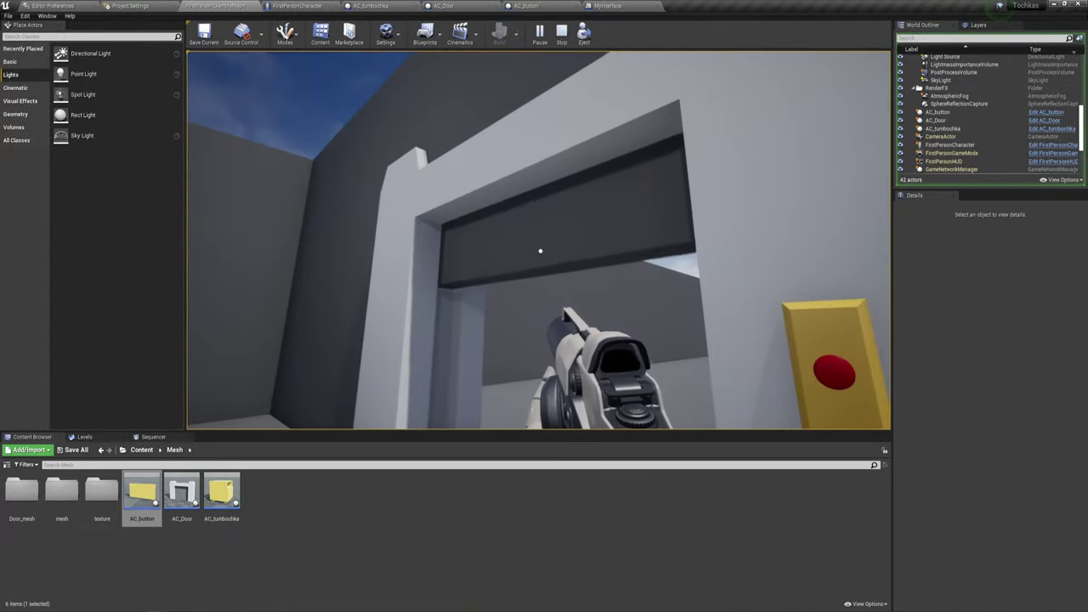
{"action": "key", "text": "w"}
{"action": "key", "text": "s"}
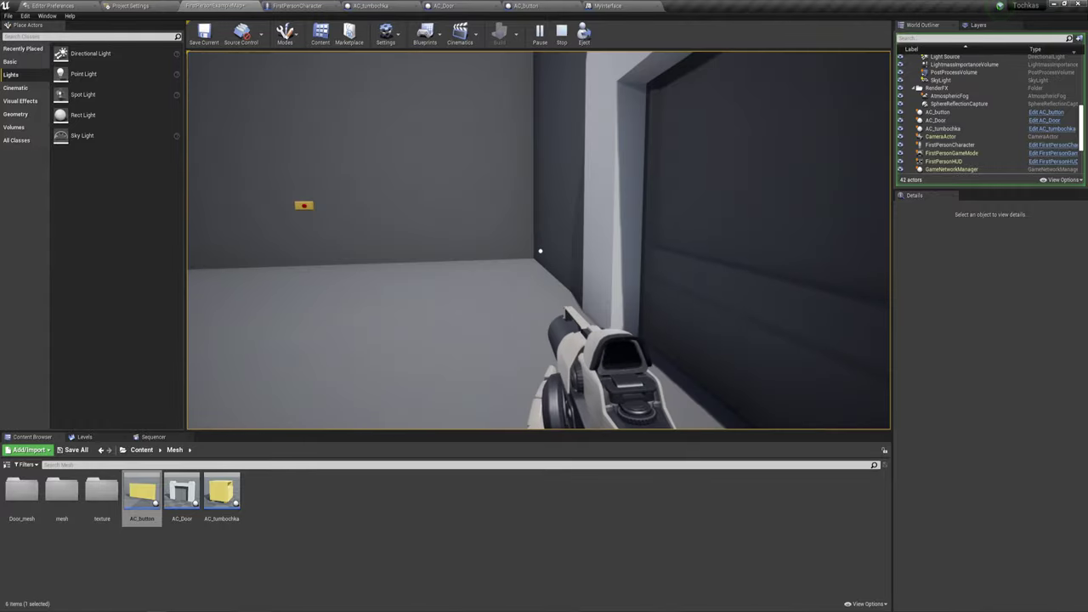
{"action": "key", "text": "w"}
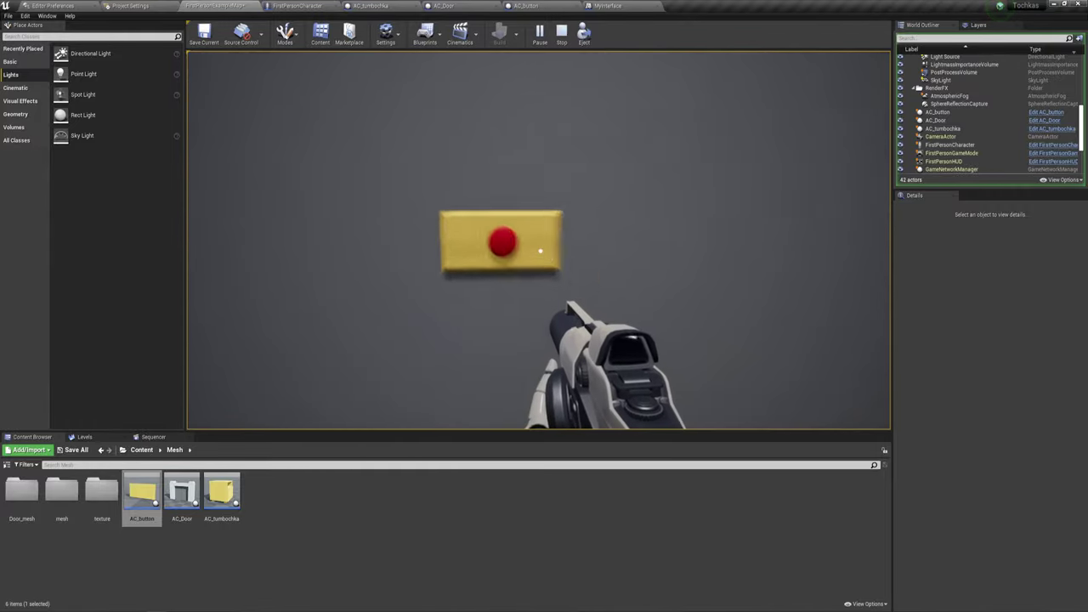
{"action": "key", "text": "e"}
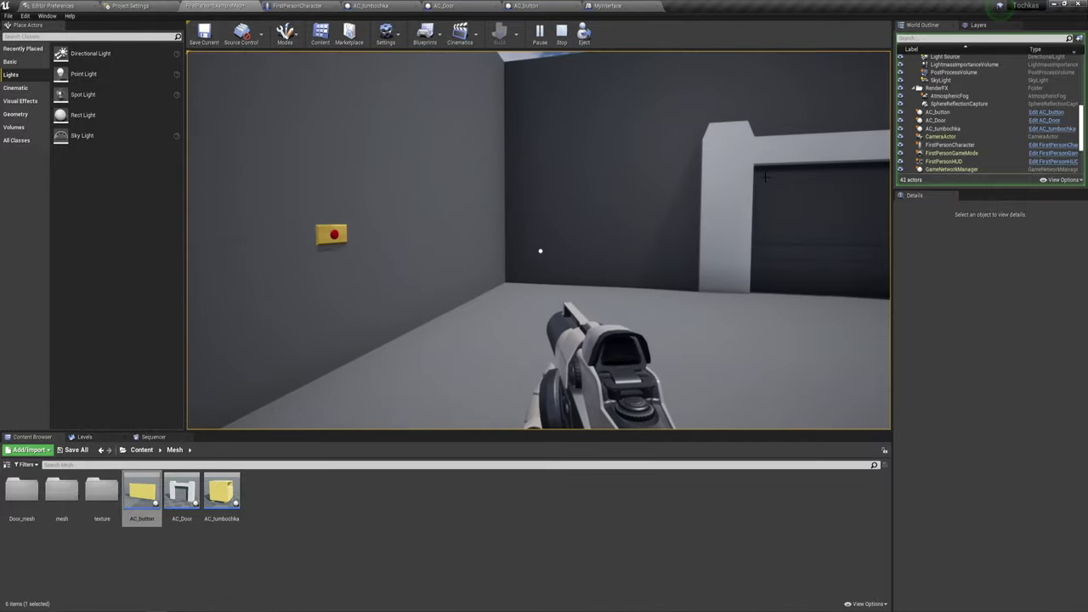
{"action": "key", "text": "Escape"}
Select AC_Door in the World Outliner, frame it in the viewport, and switch to MyInterface
{"action": "scroll", "coordinate": [695, 198], "scroll_direction": "down", "scroll_amount": 5}
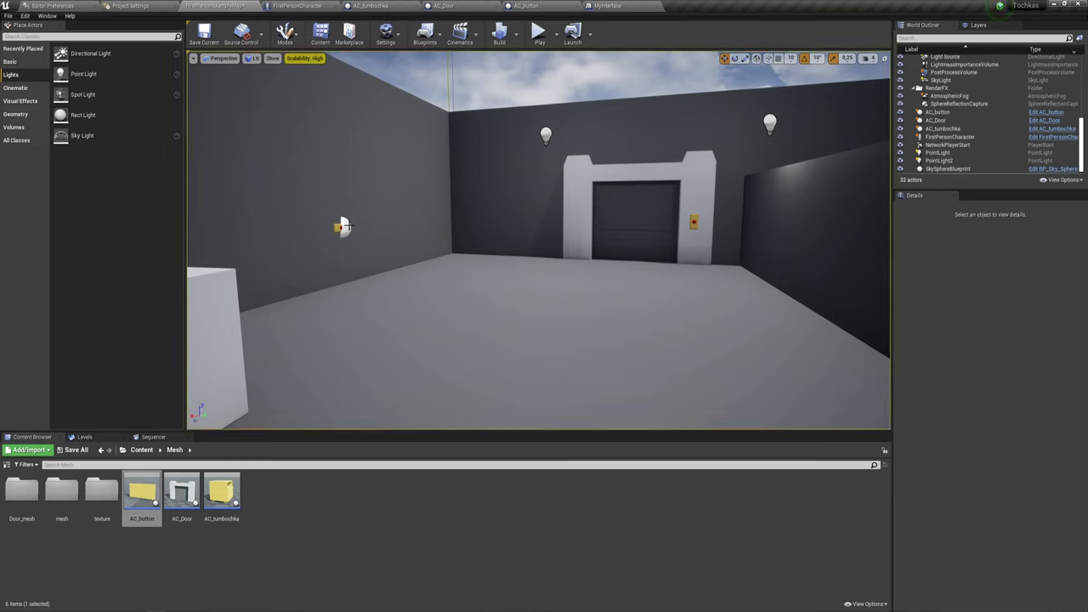
{"action": "left_click", "coordinate": [343, 226]}
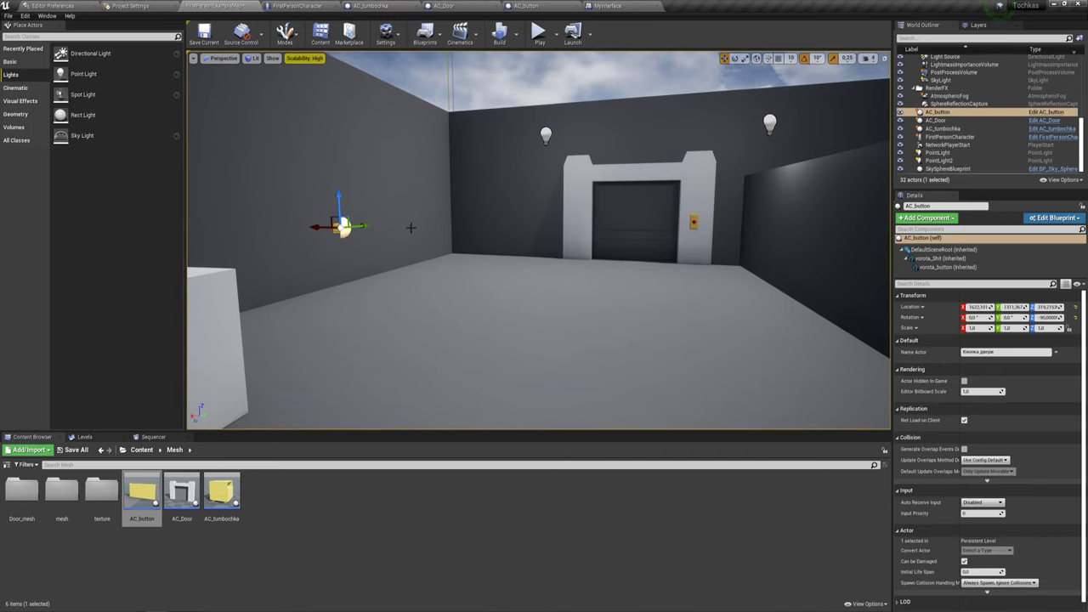
{"action": "left_click", "coordinate": [693, 186]}
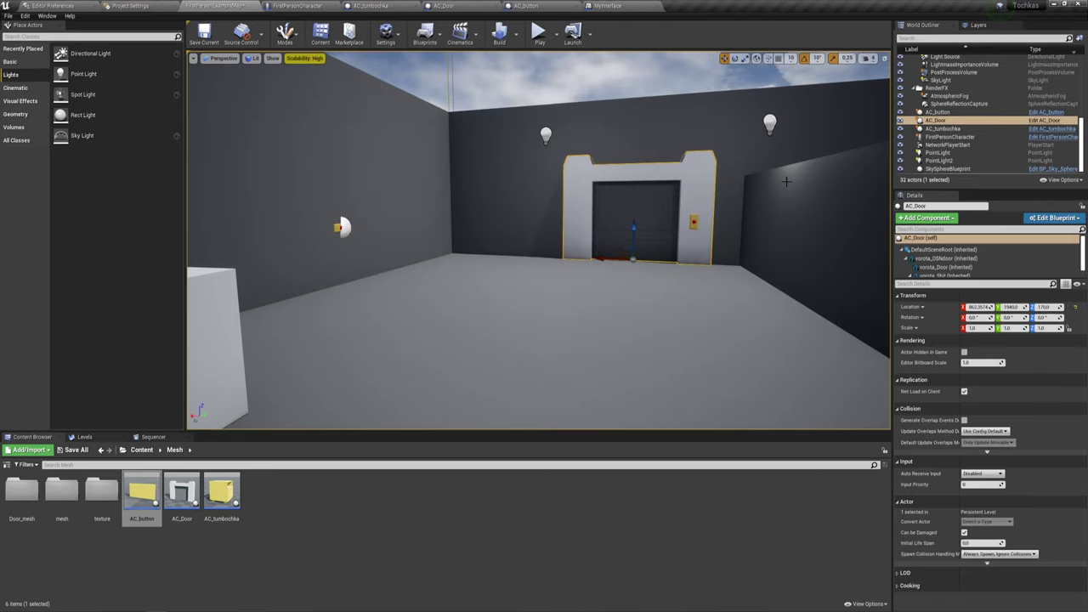
{"action": "double_click", "coordinate": [936, 120]}
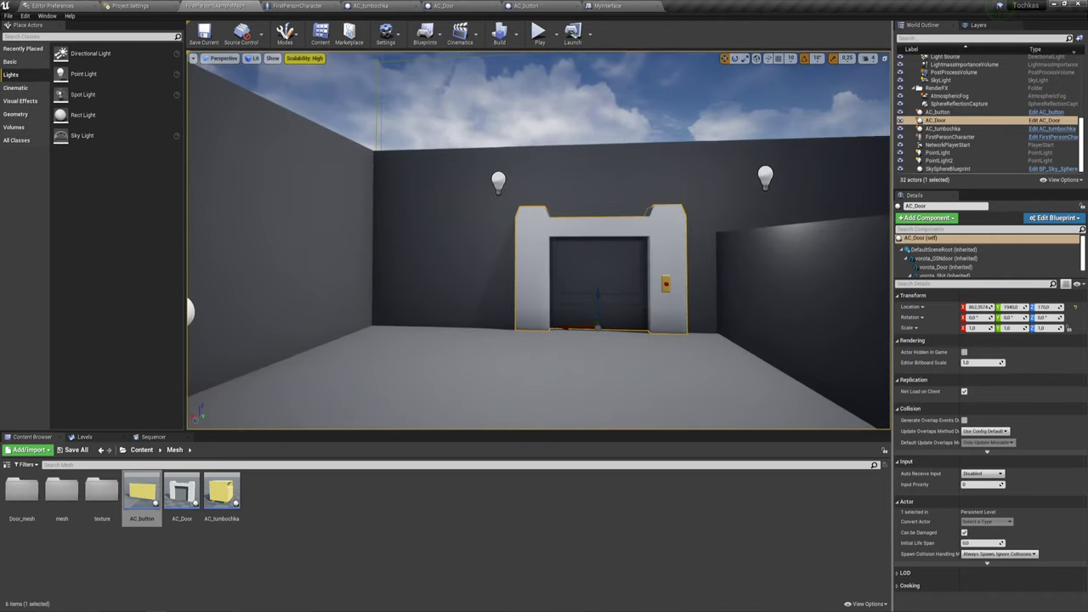
{"action": "right_click_drag", "start_coordinate": [539, 241], "coordinate": [510, 247]}
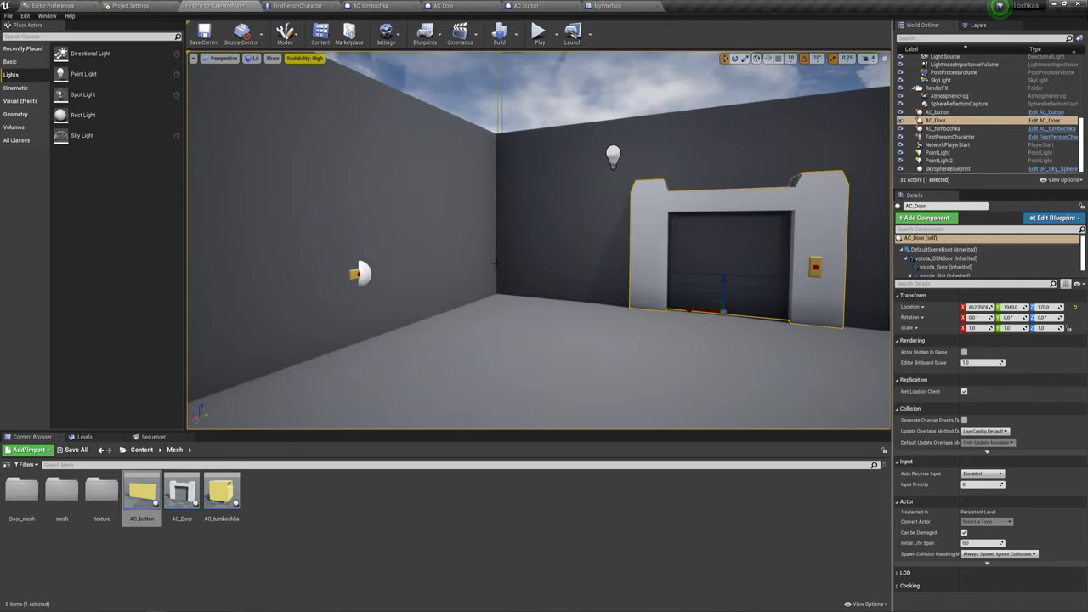
{"action": "left_click", "coordinate": [612, 7]}
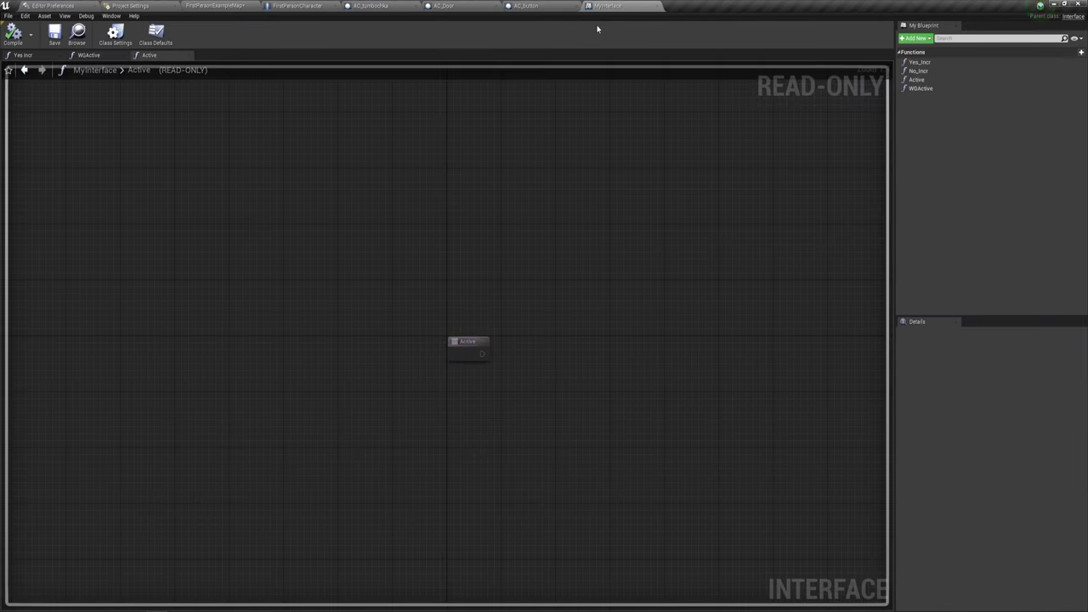
Create a function named TransferAction in MyInterface and save the interface blueprint
{"action": "left_click", "coordinate": [930, 39]}
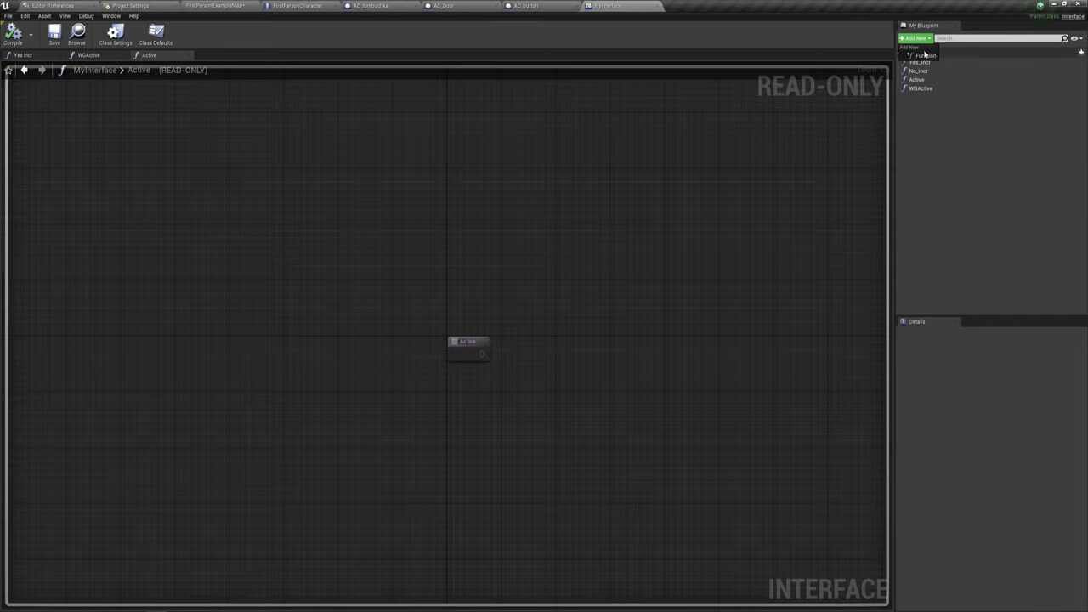
{"action": "left_click", "coordinate": [926, 57]}
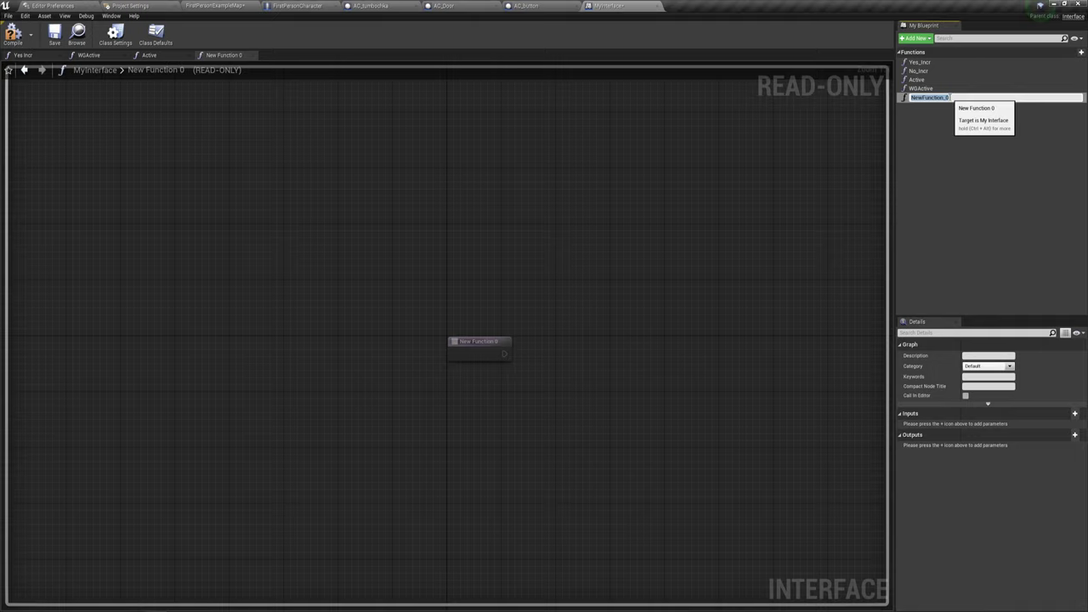
{"action": "type", "text": "Ex"}
{"action": "key", "text": "BackSpace"}
{"action": "key", "text": "BackSpace"}
{"action": "key", "text": "BackSpace"}
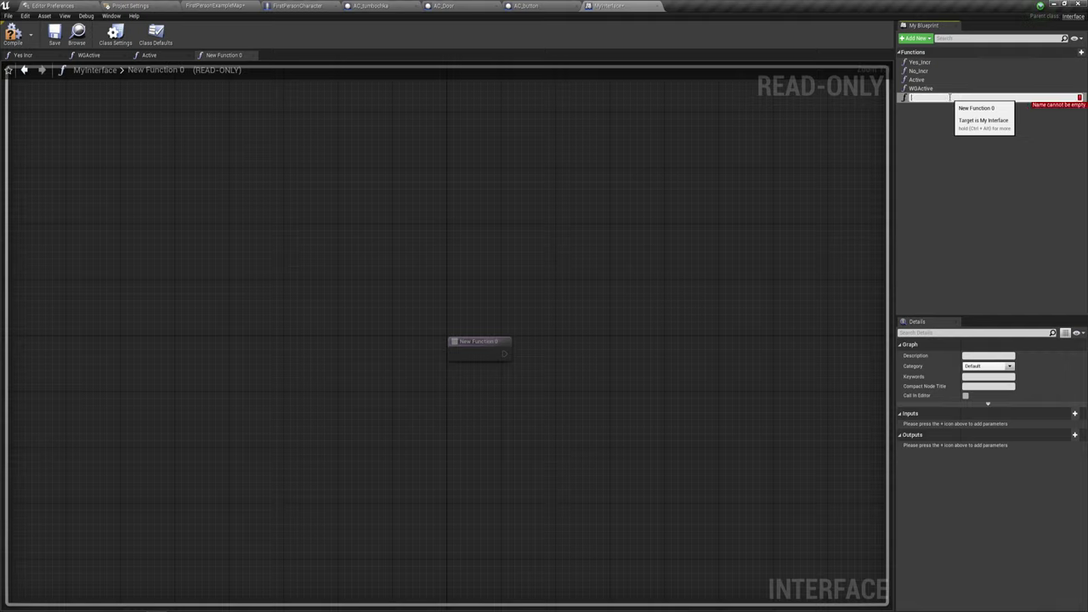
{"action": "type", "text": "TransferAction"}
{"action": "key", "text": "Return"}
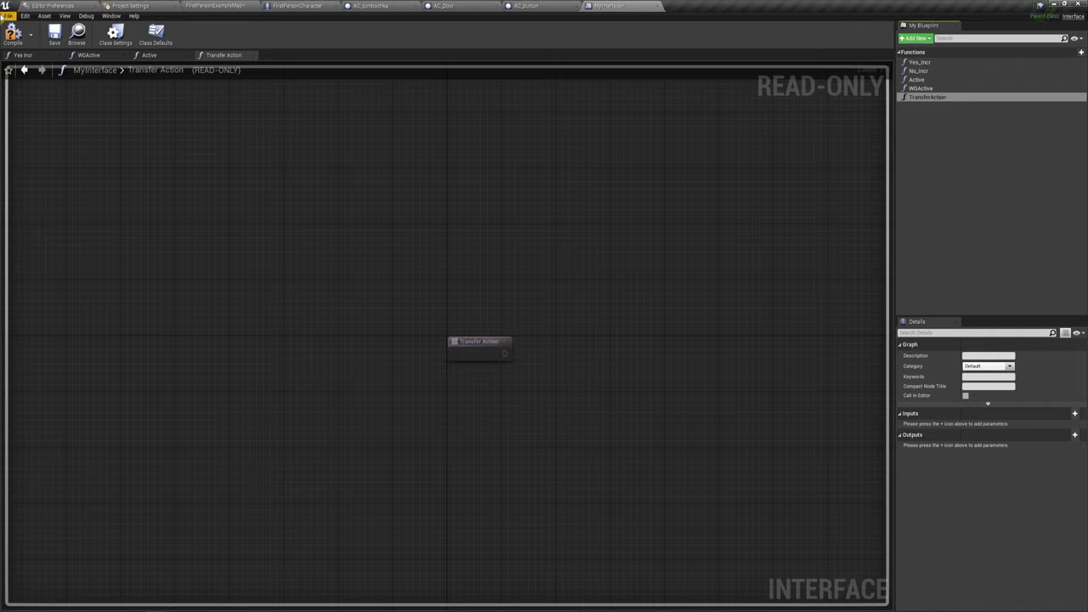
{"action": "left_click", "coordinate": [54, 36]}
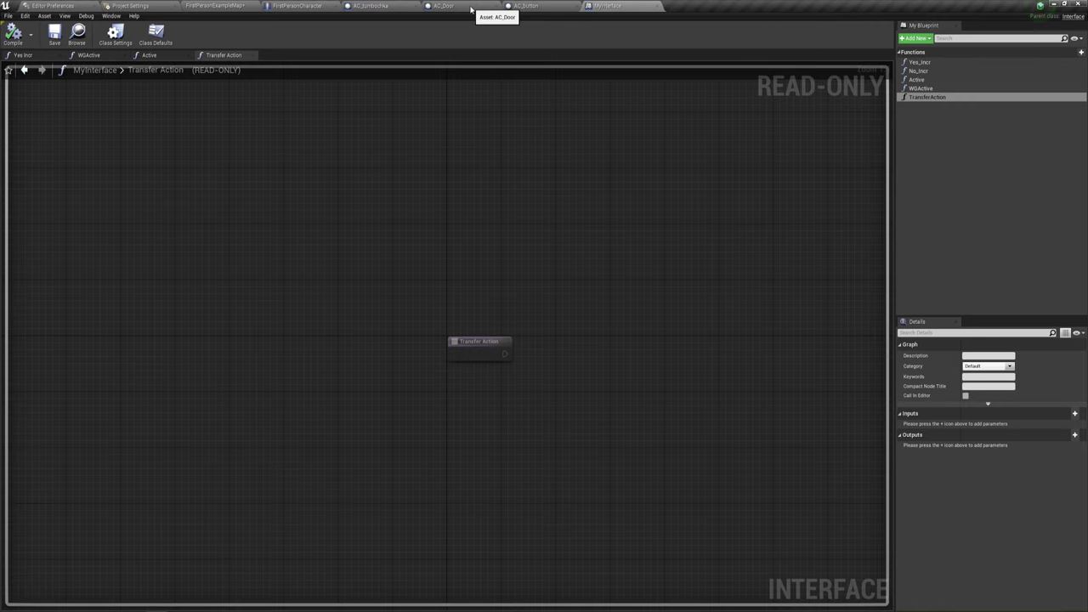
Place an Event Transfer Action node in AC_Door's Event Graph beneath the Event Active nodes
{"action": "left_click", "coordinate": [471, 9]}
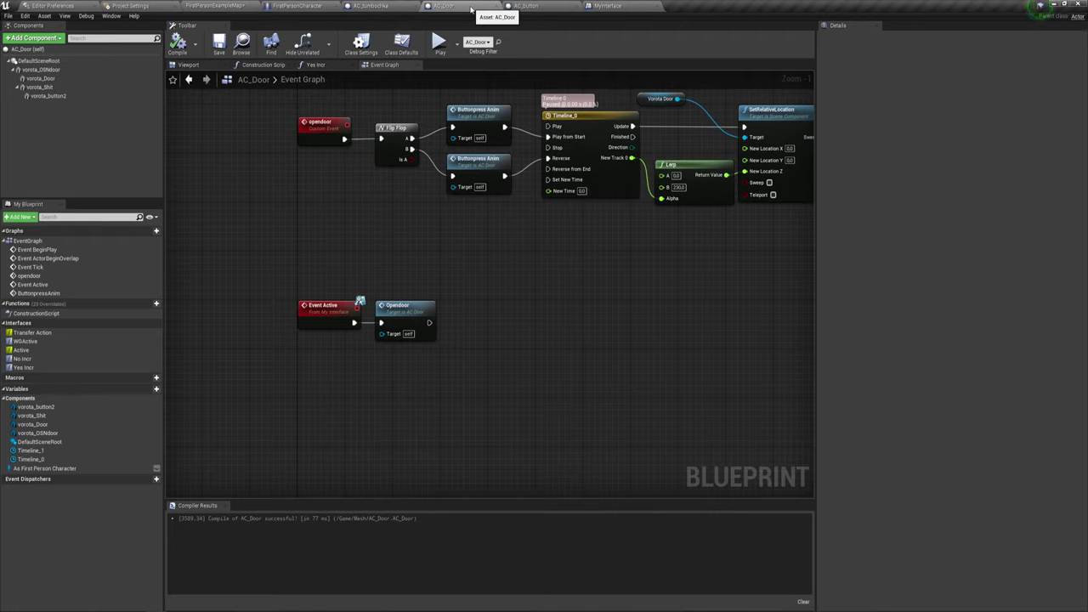
{"action": "right_click_drag", "start_coordinate": [497, 335], "coordinate": [538, 242]}
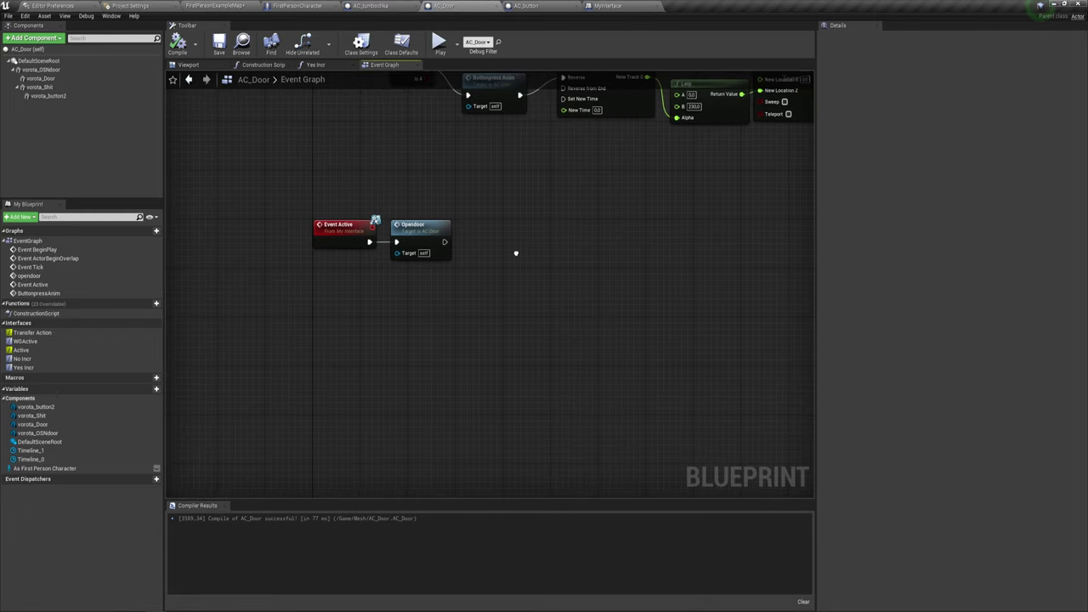
{"action": "right_click", "coordinate": [355, 325]}
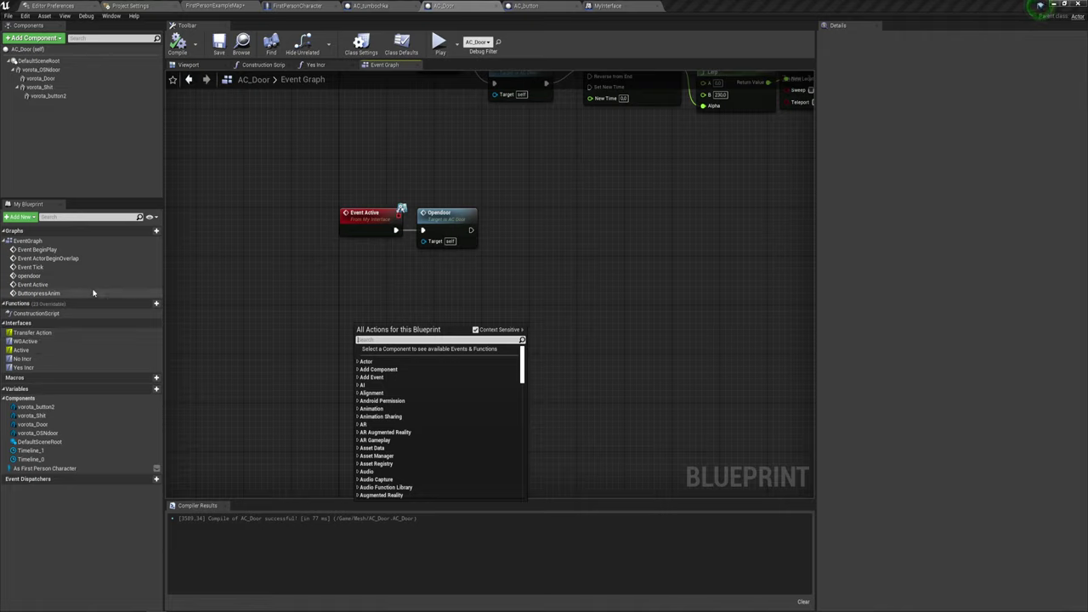
{"action": "type", "text": "e"}
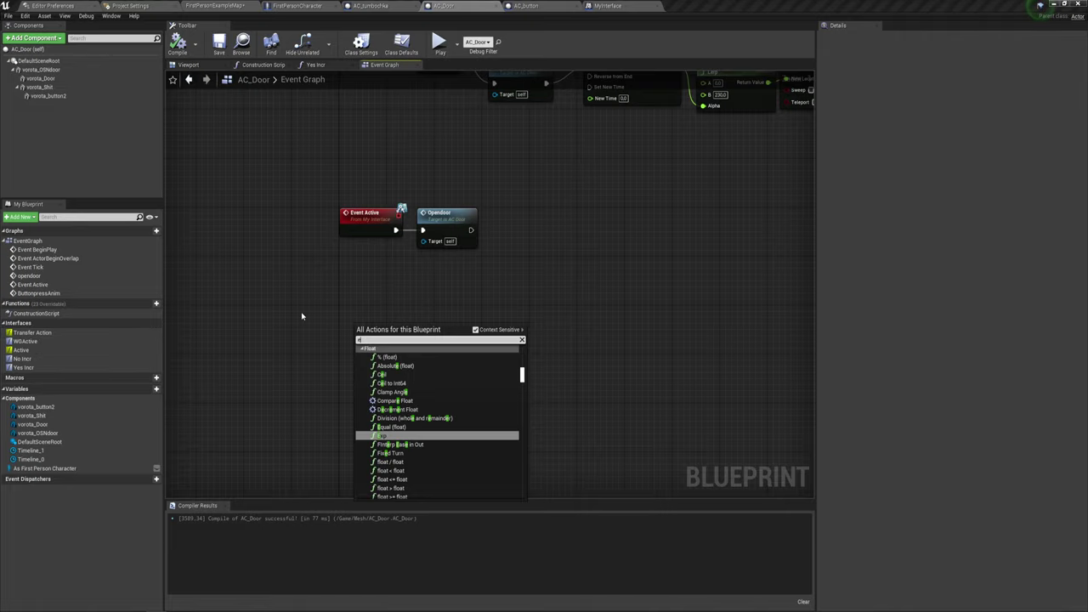
{"action": "type", "text": "veny"}
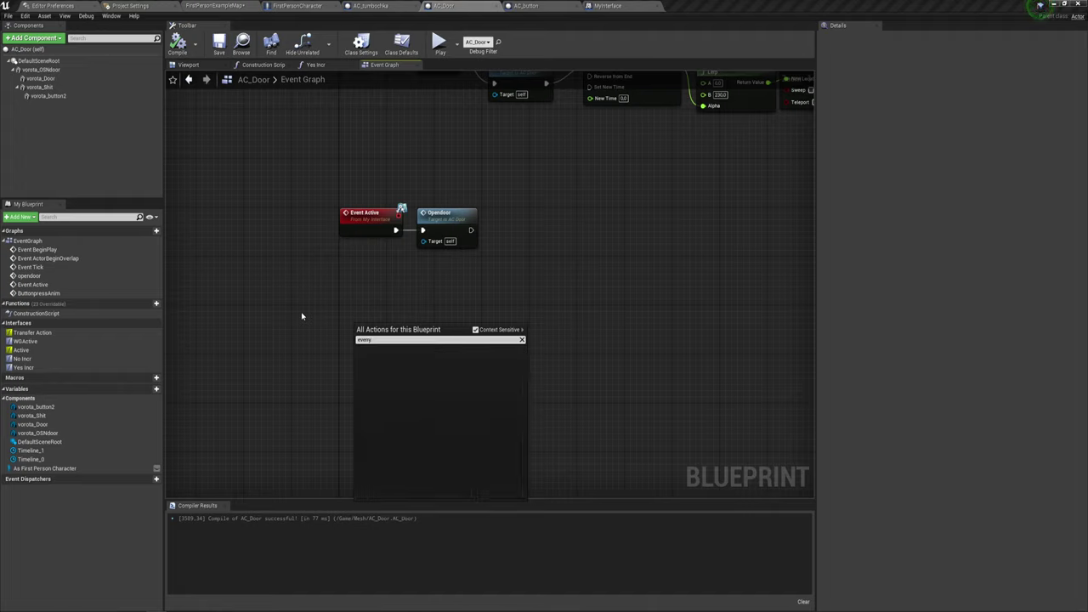
{"action": "key", "text": "BackSpace"}
{"action": "type", "text": "t"}
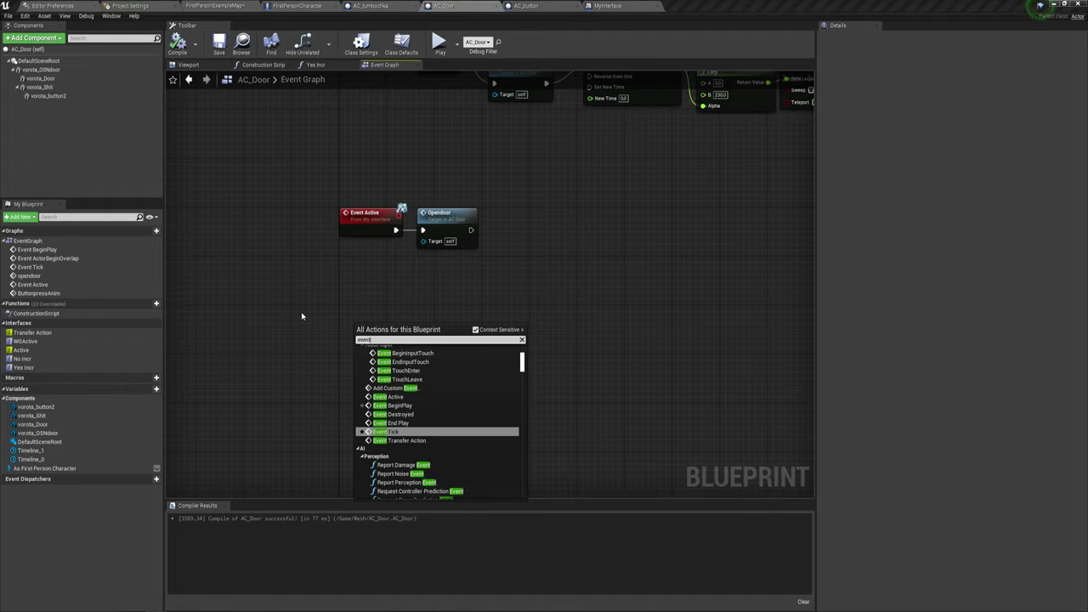
{"action": "key", "text": "Down"}
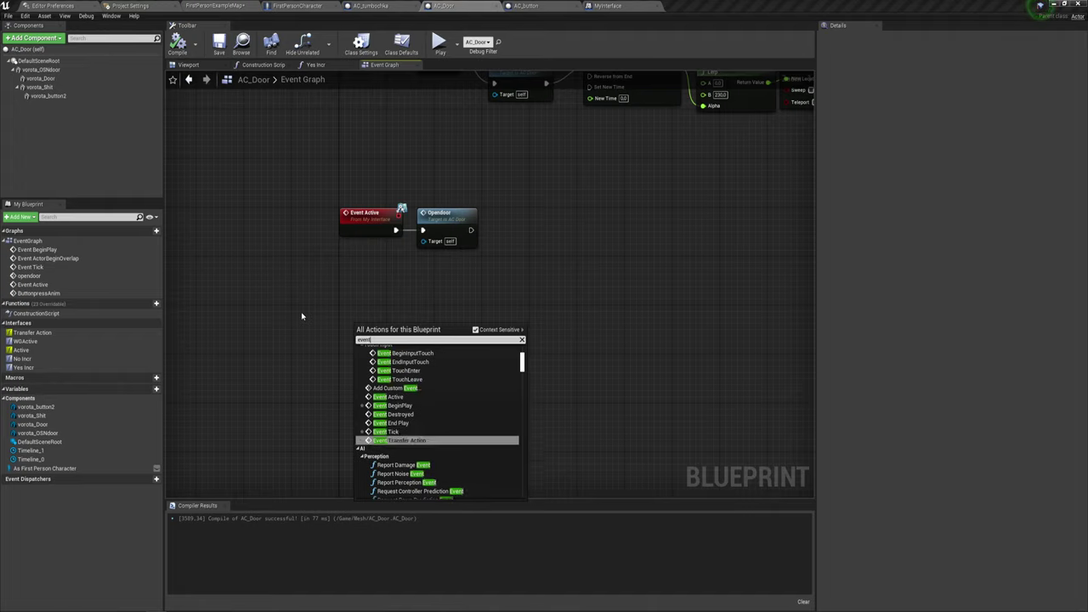
{"action": "key", "text": "Down"}
{"action": "key", "text": "Up"}
{"action": "key", "text": "Return"}
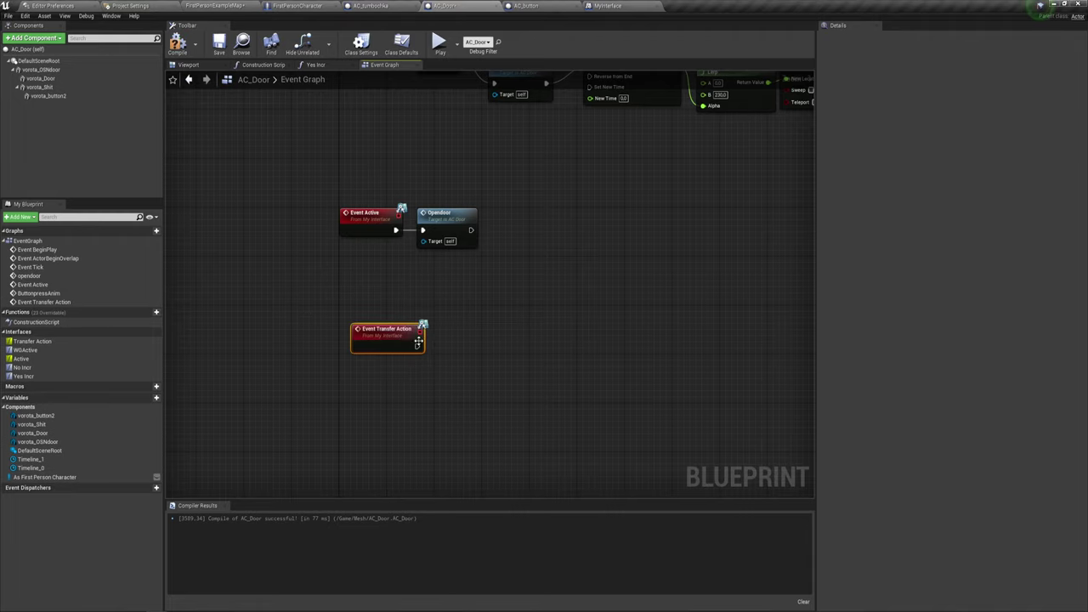
{"action": "left_click_drag", "start_coordinate": [418, 342], "coordinate": [407, 342]}
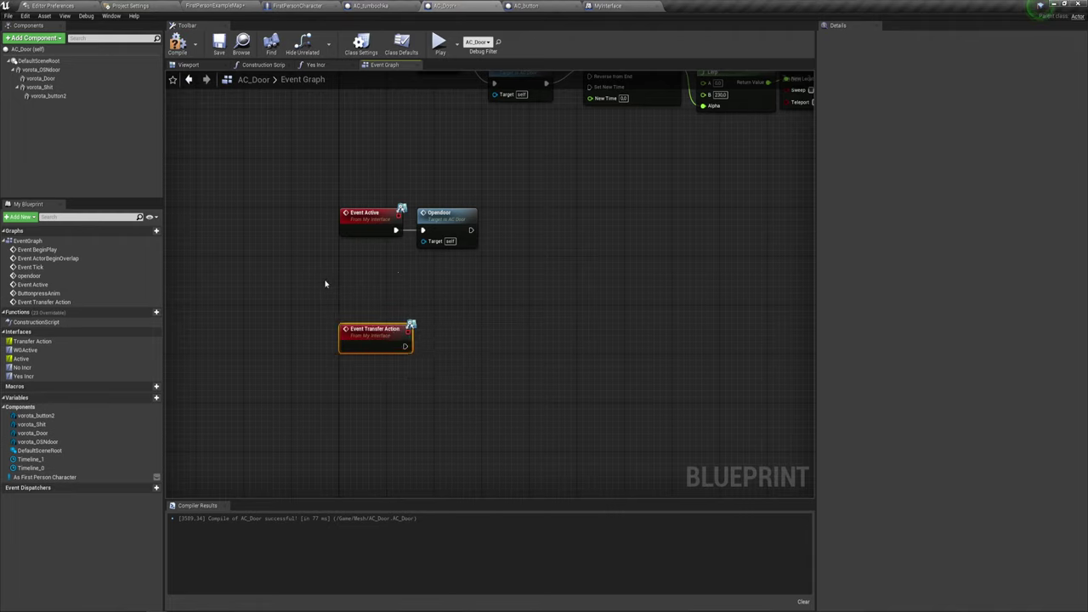
{"action": "left_click_drag", "start_coordinate": [308, 284], "coordinate": [667, 431]}
Switch to AC_button's Event Graph and inspect the Event Active, Buttonpress Anim, timeline and location nodes
{"action": "left_click", "coordinate": [529, 6]}
{"action": "mouse_move", "coordinate": [431, 282]}
{"action": "right_mouse_down"}
{"action": "mouse_move", "coordinate": [514, 270]}
{"action": "mouse_move", "coordinate": [495, 306]}
{"action": "right_mouse_up"}
{"action": "scroll", "coordinate": [514, 273], "scroll_direction": "down", "scroll_amount": 2}
{"action": "left_click_drag", "start_coordinate": [311, 250], "coordinate": [668, 162]}
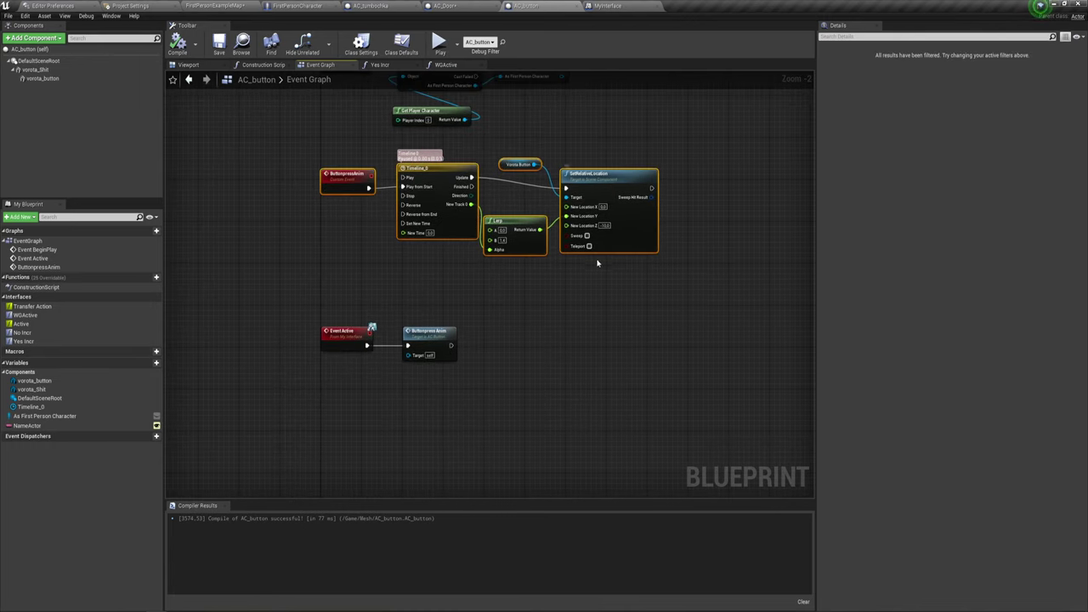
{"action": "right_click_drag", "start_coordinate": [456, 243], "coordinate": [467, 161]}
{"action": "left_click_drag", "start_coordinate": [336, 294], "coordinate": [494, 243]}
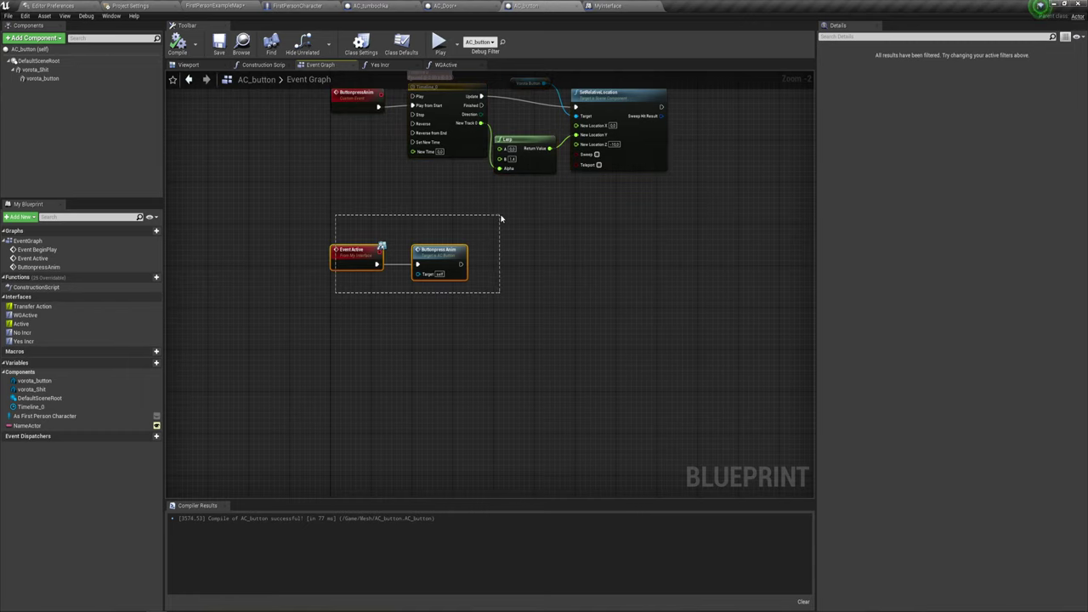
{"action": "right_click_drag", "start_coordinate": [493, 243], "coordinate": [494, 312]}
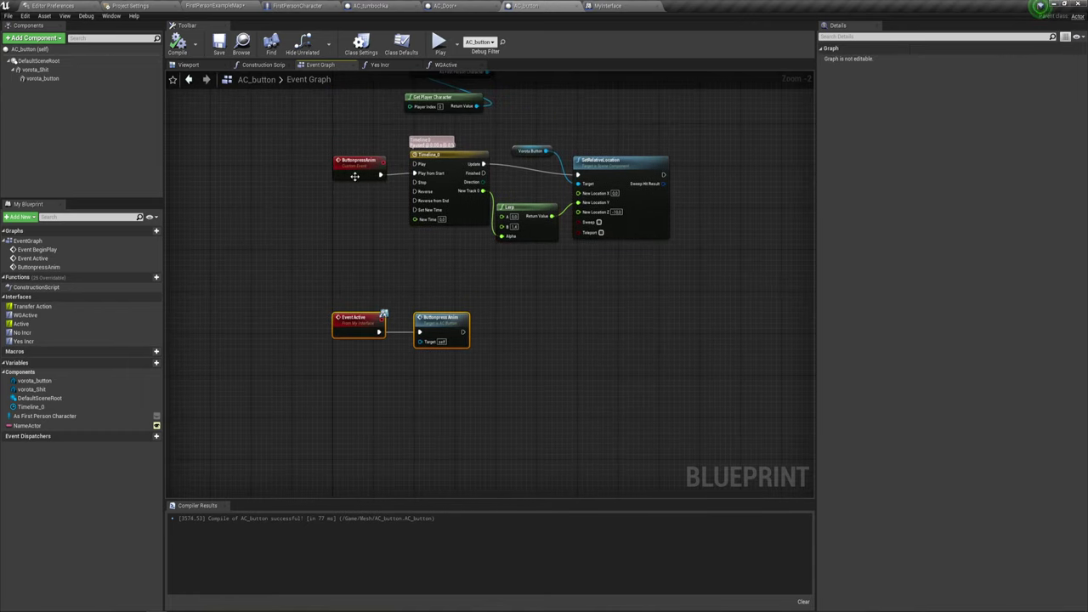
{"action": "left_click_drag", "start_coordinate": [428, 228], "coordinate": [688, 133]}
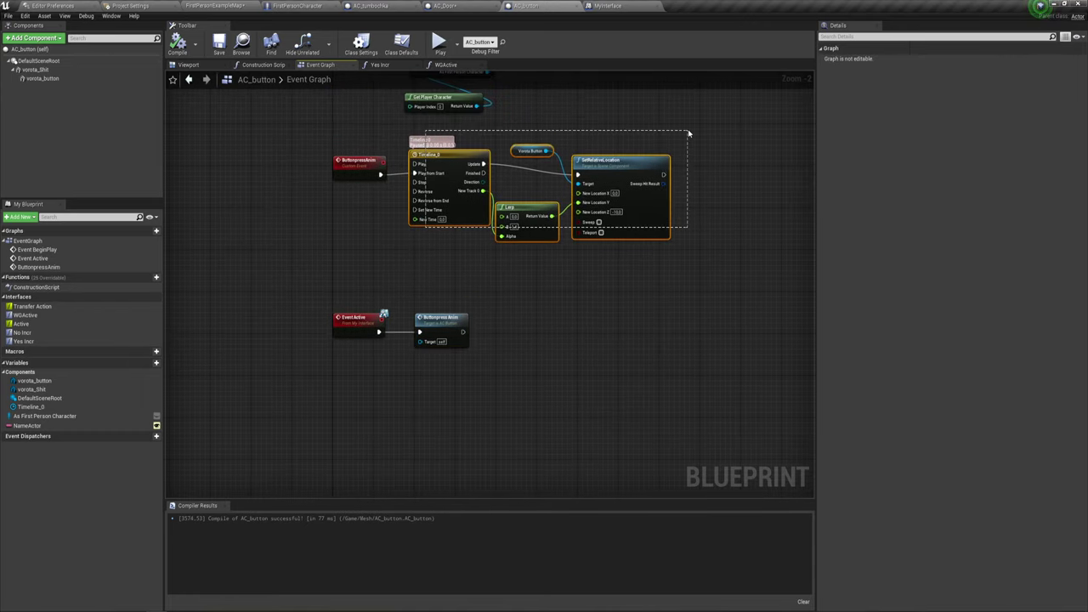
{"action": "mouse_move", "coordinate": [632, 273]}
{"action": "right_mouse_down"}
{"action": "mouse_move", "coordinate": [615, 355]}
{"action": "mouse_move", "coordinate": [510, 282]}
{"action": "right_mouse_up"}
{"action": "scroll", "coordinate": [417, 242], "scroll_direction": "up", "scroll_amount": 2}
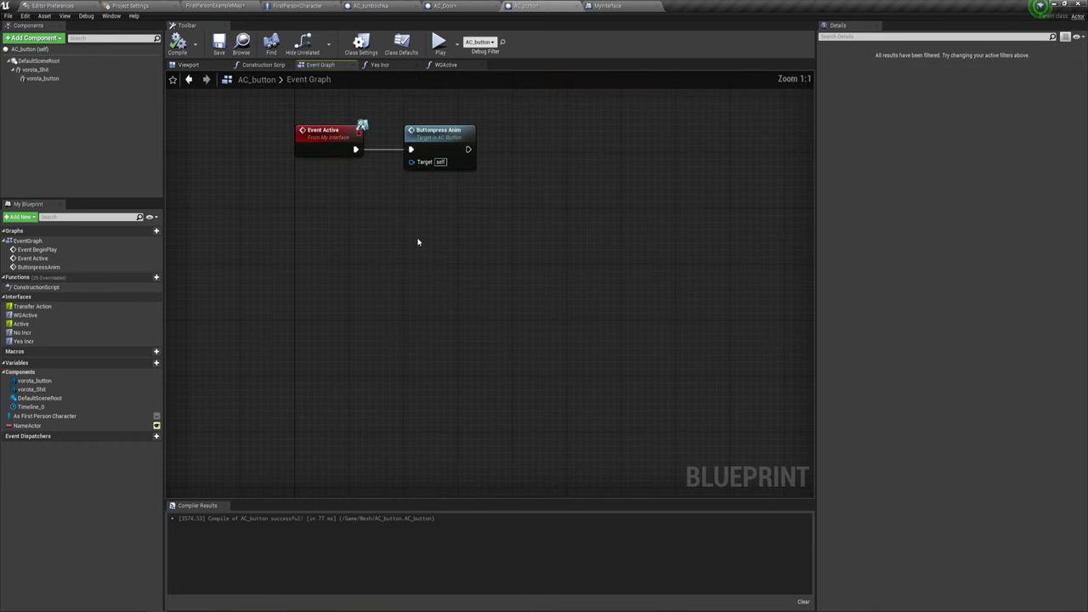
{"action": "right_click_drag", "start_coordinate": [418, 243], "coordinate": [420, 267]}
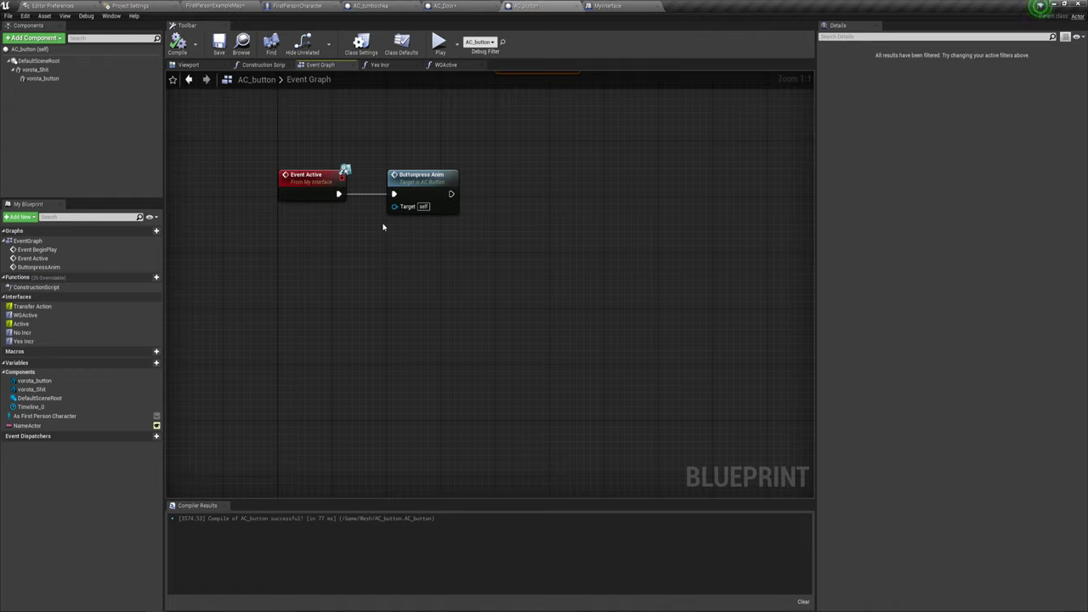
Wire Event Transfer Action's exec output into AC_Door's Opendoor call, then return to AC_button
{"action": "left_click", "coordinate": [442, 4]}
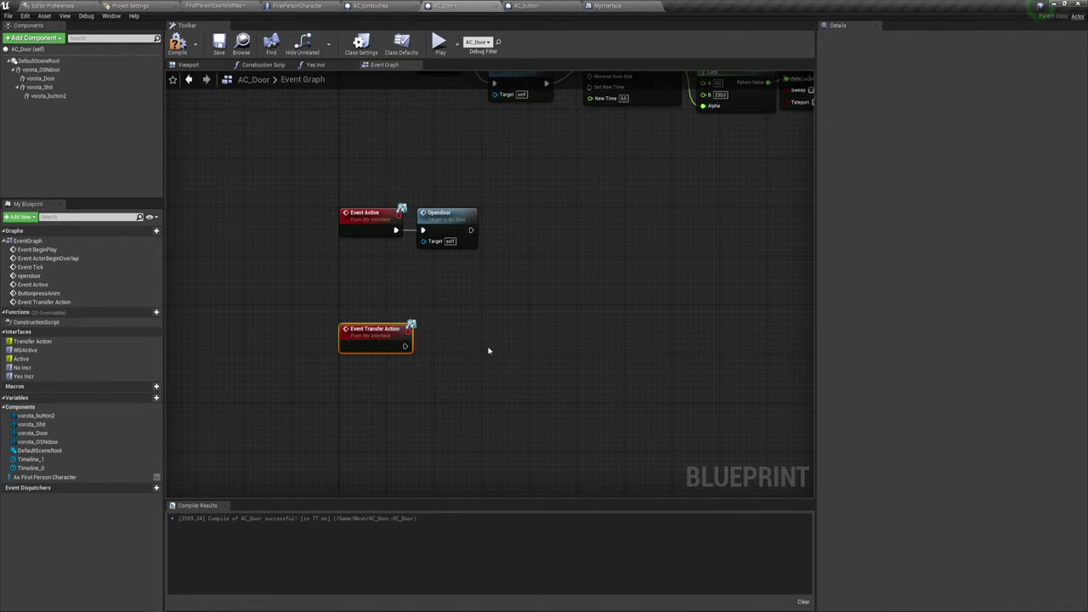
{"action": "right_click_drag", "start_coordinate": [488, 349], "coordinate": [517, 297]}
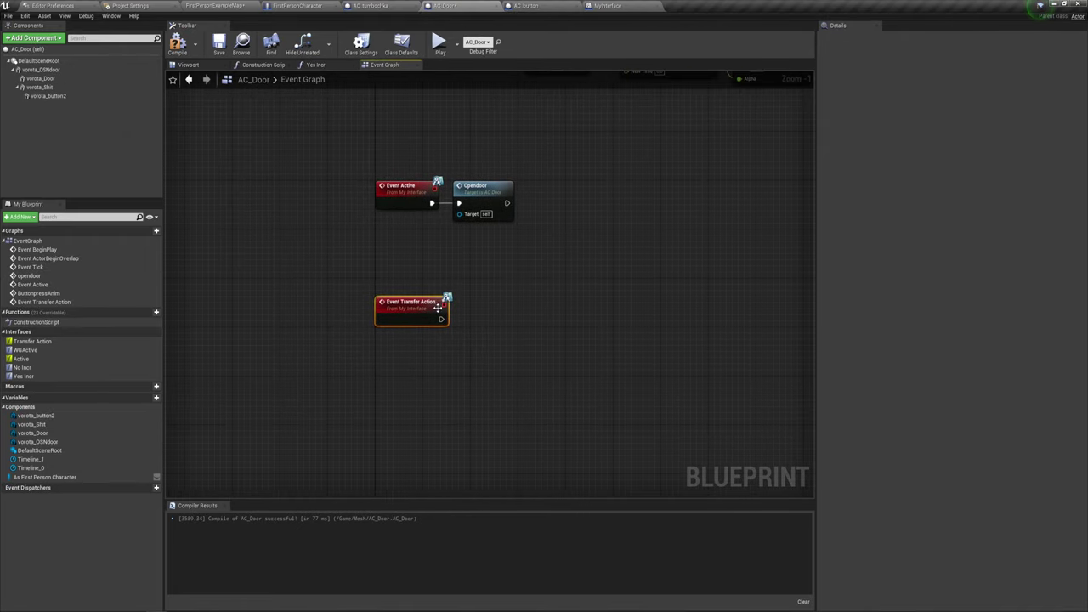
{"action": "mouse_move", "coordinate": [441, 319]}
{"action": "left_mouse_down"}
{"action": "mouse_move", "coordinate": [460, 204]}
{"action": "mouse_move", "coordinate": [521, 184]}
{"action": "left_mouse_up"}
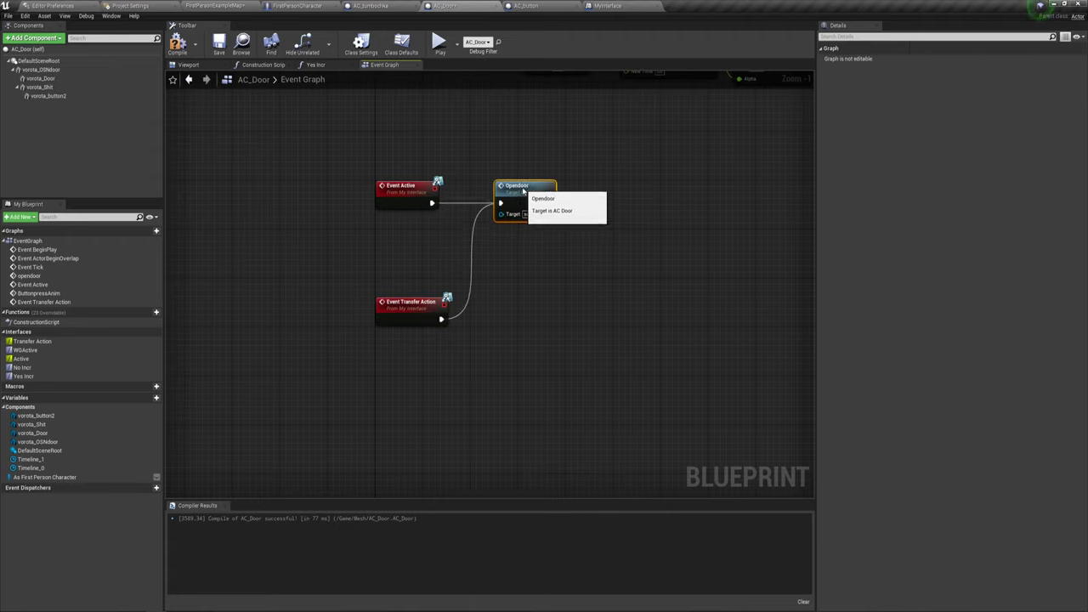
{"action": "left_click_drag", "start_coordinate": [331, 272], "coordinate": [491, 355]}
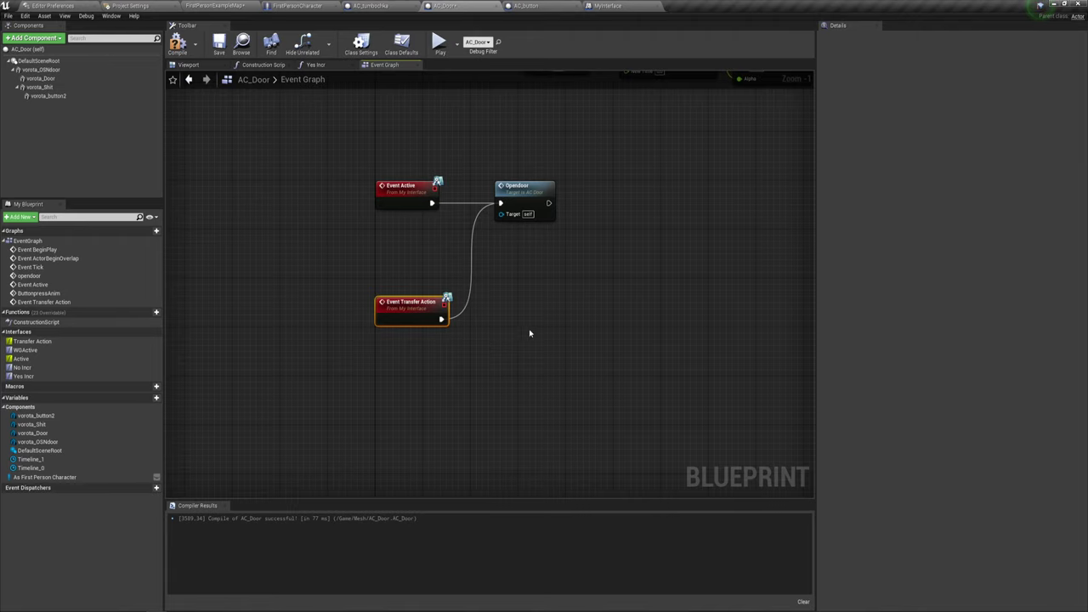
{"action": "right_click_drag", "start_coordinate": [542, 319], "coordinate": [504, 329]}
{"action": "left_click_drag", "start_coordinate": [447, 157], "coordinate": [560, 253]}
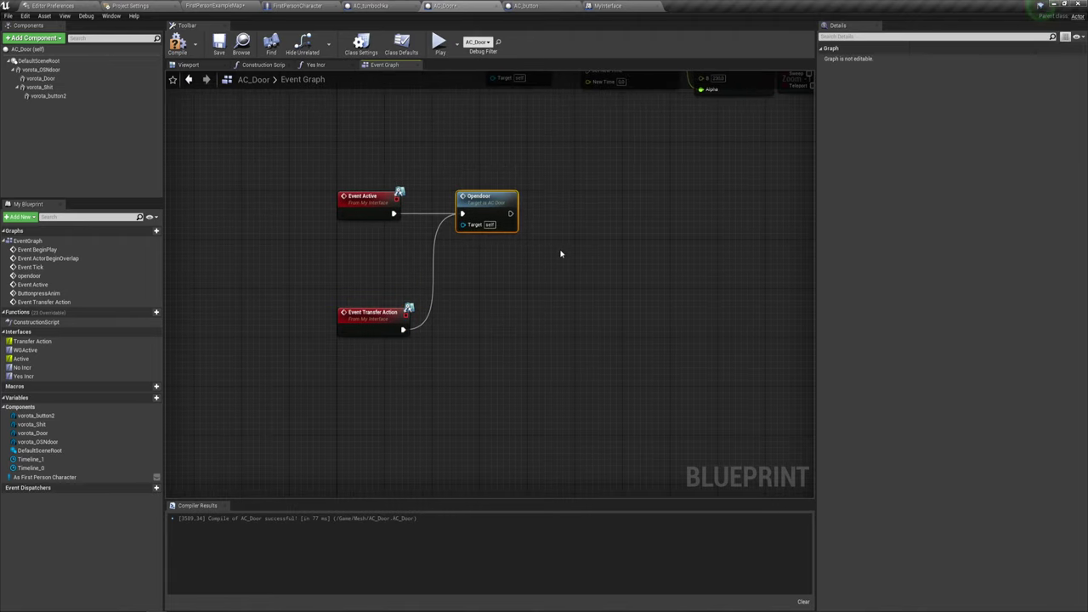
{"action": "left_click", "coordinate": [525, 6]}
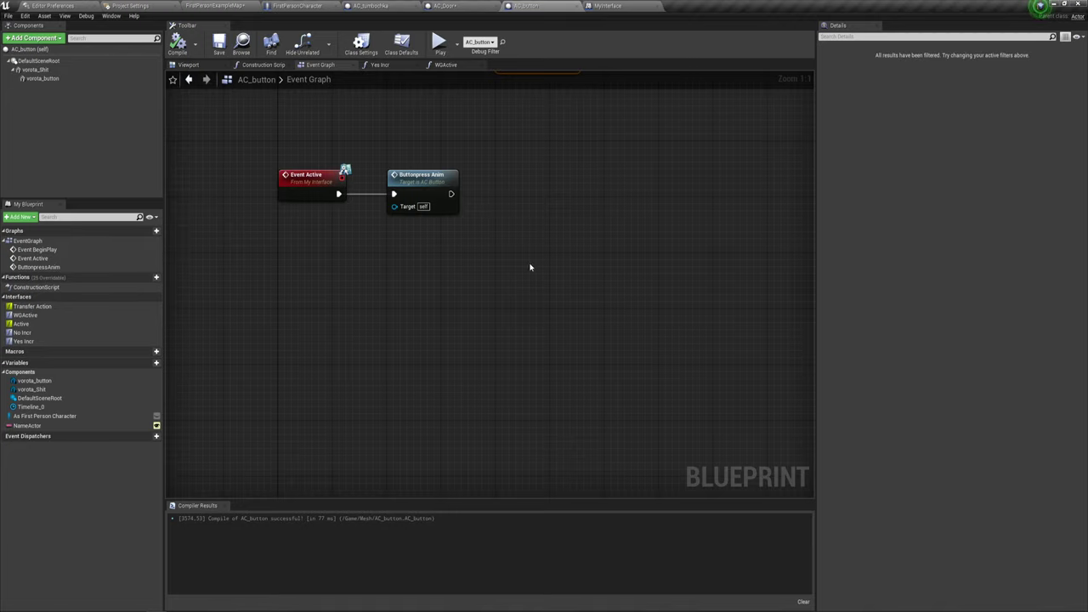
{"action": "right_click_drag", "start_coordinate": [529, 267], "coordinate": [434, 250]}
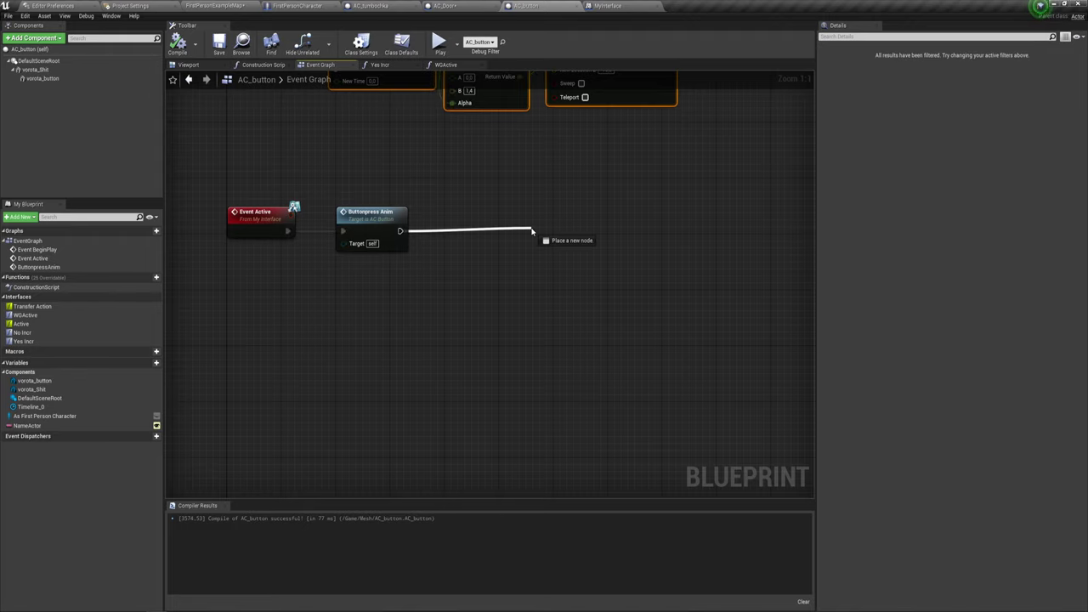
{"action": "left_click_drag", "start_coordinate": [401, 233], "coordinate": [439, 228]}
{"action": "key", "text": "Escape"}
{"action": "right_click_drag", "start_coordinate": [441, 277], "coordinate": [435, 284]}
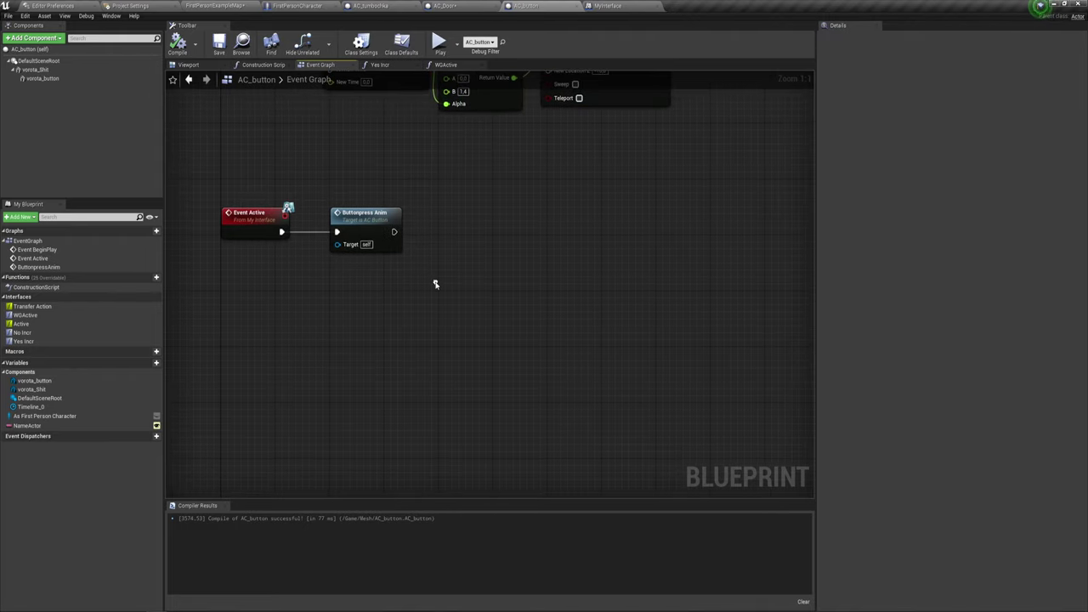
{"action": "left_click_drag", "start_coordinate": [214, 267], "coordinate": [425, 178]}
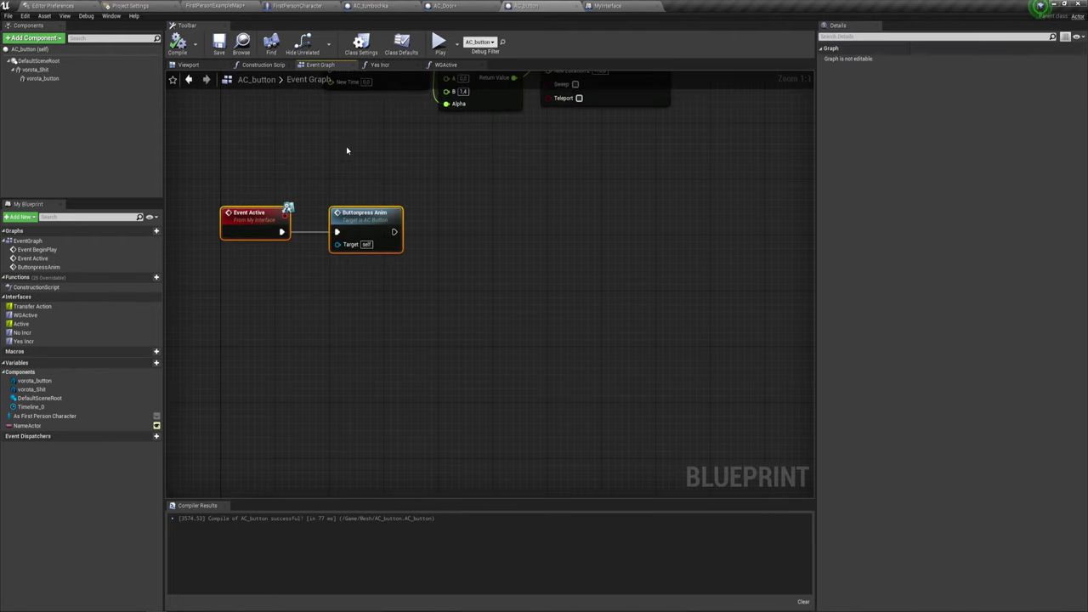
{"action": "left_click_drag", "start_coordinate": [347, 149], "coordinate": [454, 268]}
Add an instance-editable ACTORtransfer variable of type Actor object reference and compile AC_button
{"action": "left_click", "coordinate": [147, 364]}
{"action": "type", "text": "ACTORtransfer"}
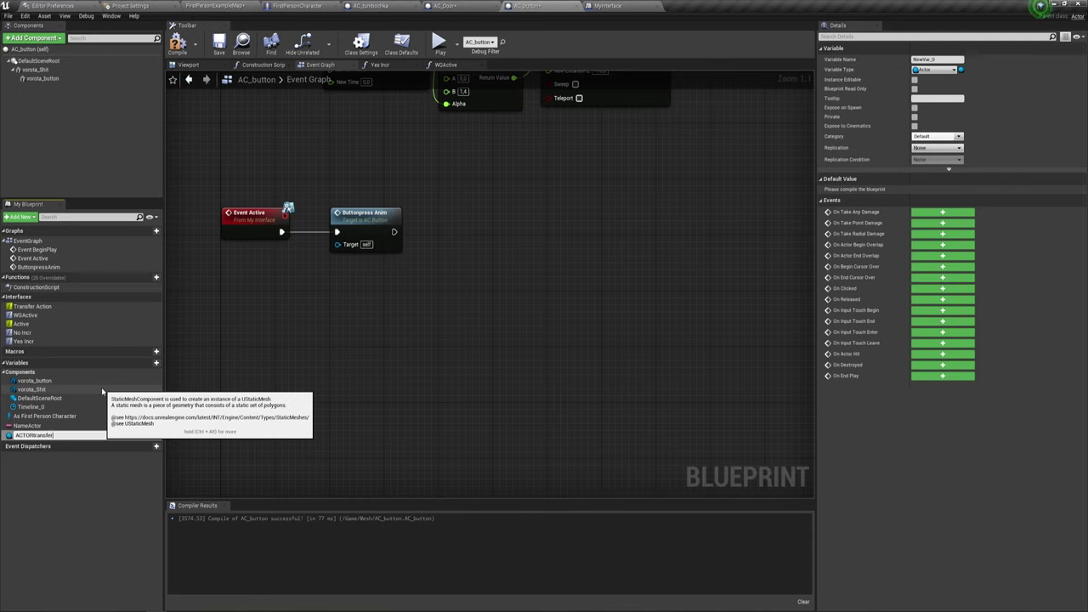
{"action": "key", "text": "Return"}
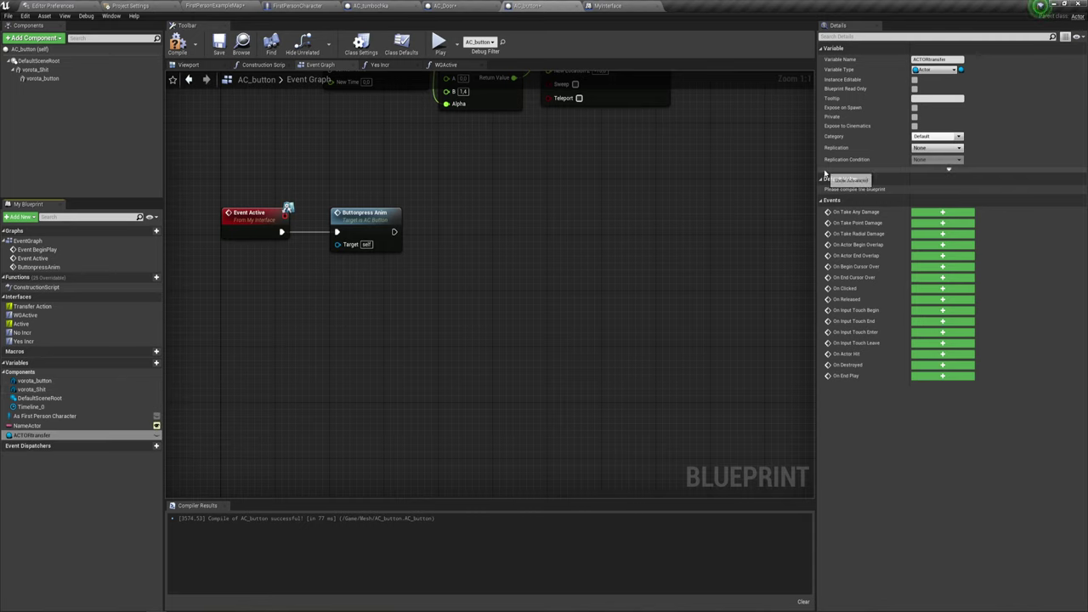
{"action": "left_click", "coordinate": [952, 71]}
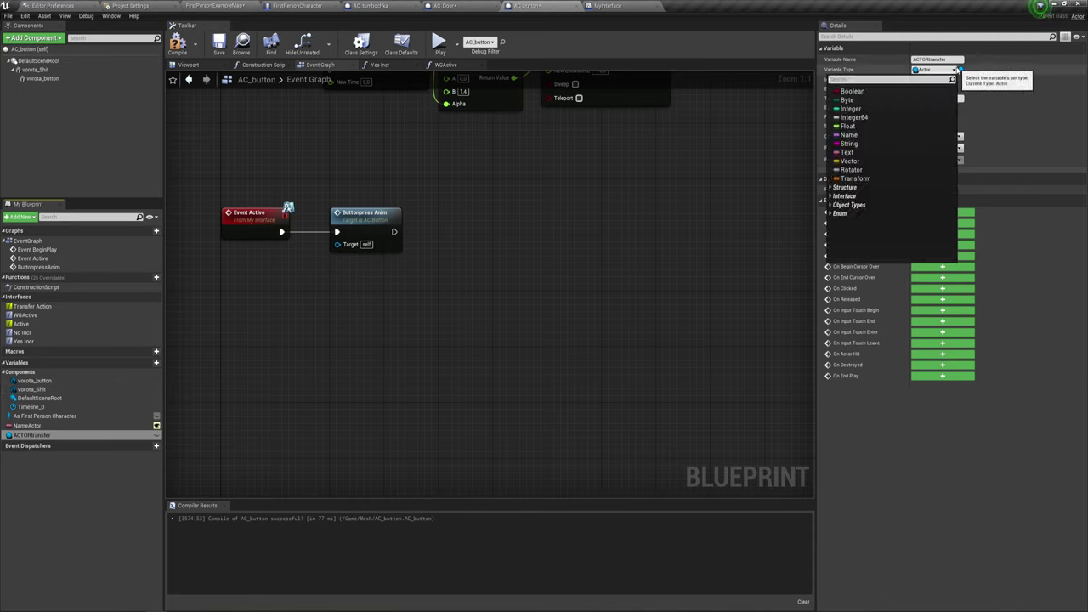
{"action": "type", "text": "actor"}
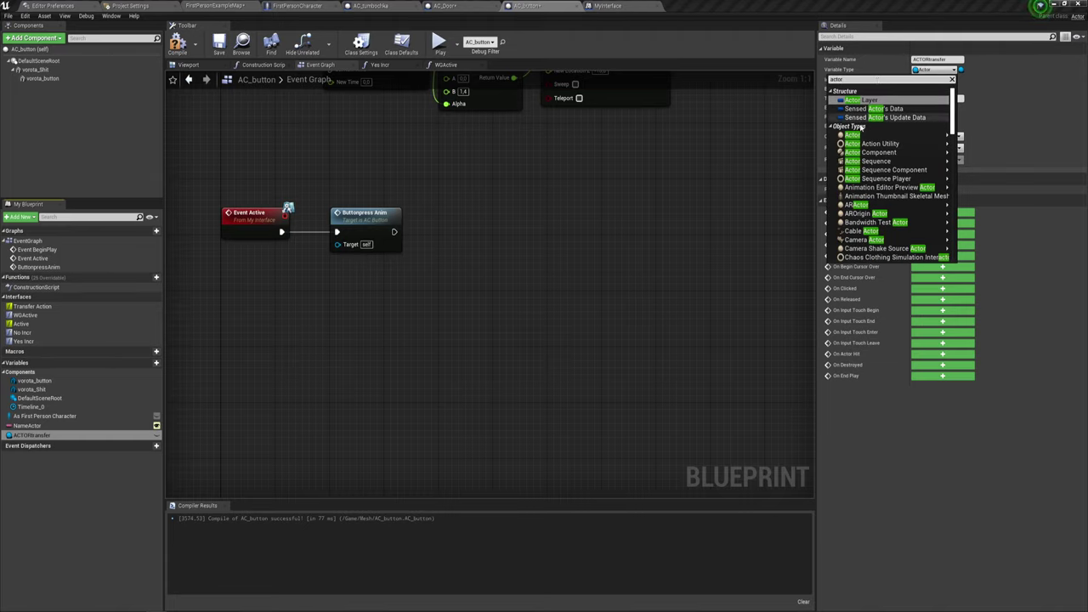
{"action": "left_click", "coordinate": [853, 135]}
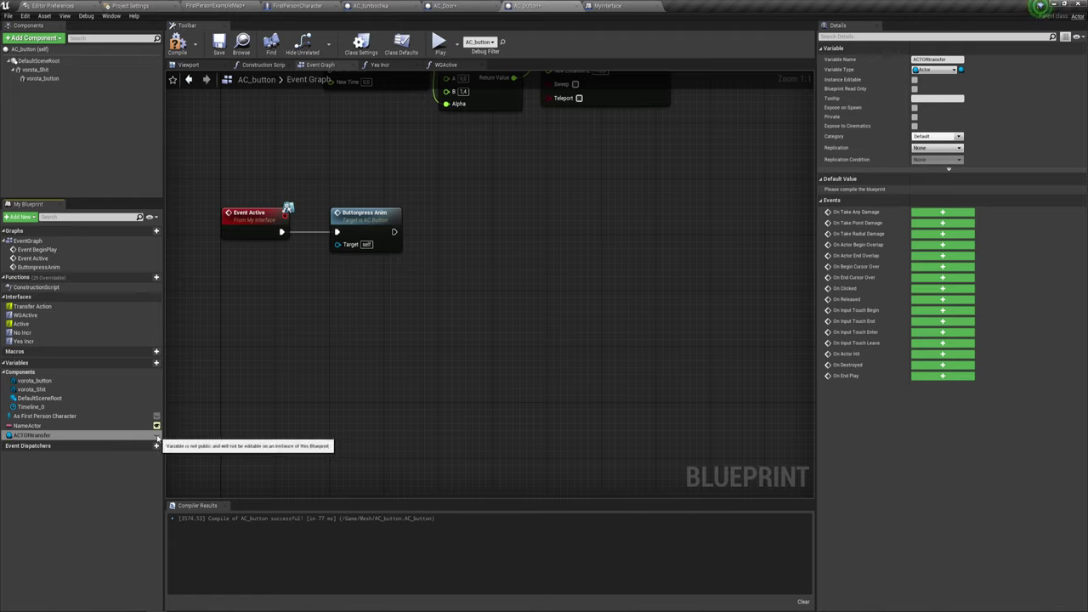
{"action": "left_click", "coordinate": [157, 437]}
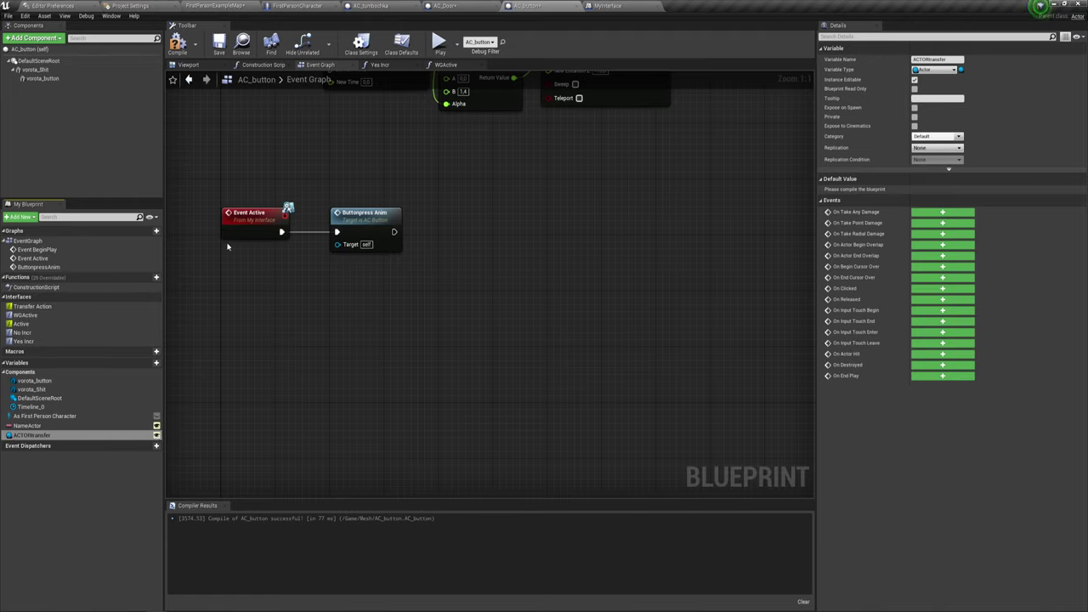
{"action": "left_click", "coordinate": [177, 42]}
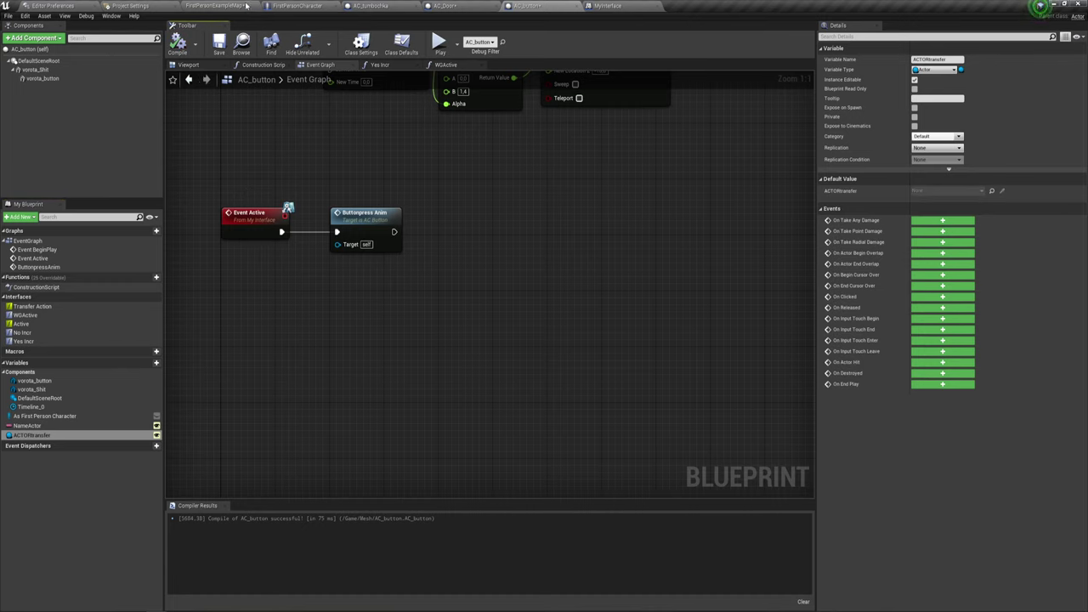
{"action": "left_click", "coordinate": [218, 6]}
Select the placed AC_button and browse its ACTORtransfer choices, leaving it set to None
{"action": "right_click_drag", "start_coordinate": [535, 255], "coordinate": [476, 255]}
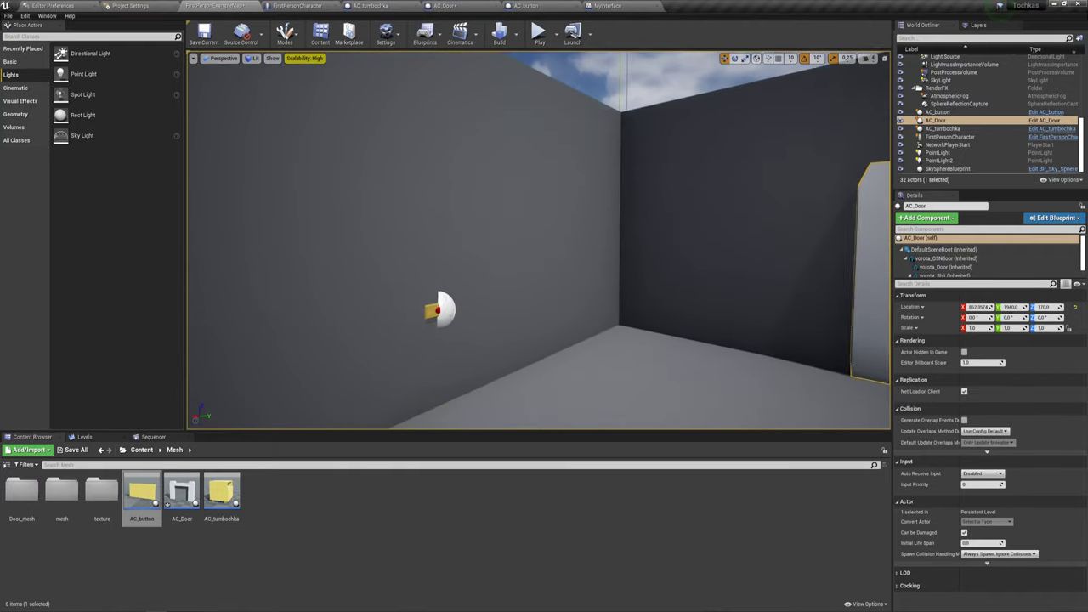
{"action": "scroll", "coordinate": [399, 283], "scroll_direction": "down", "scroll_amount": 3}
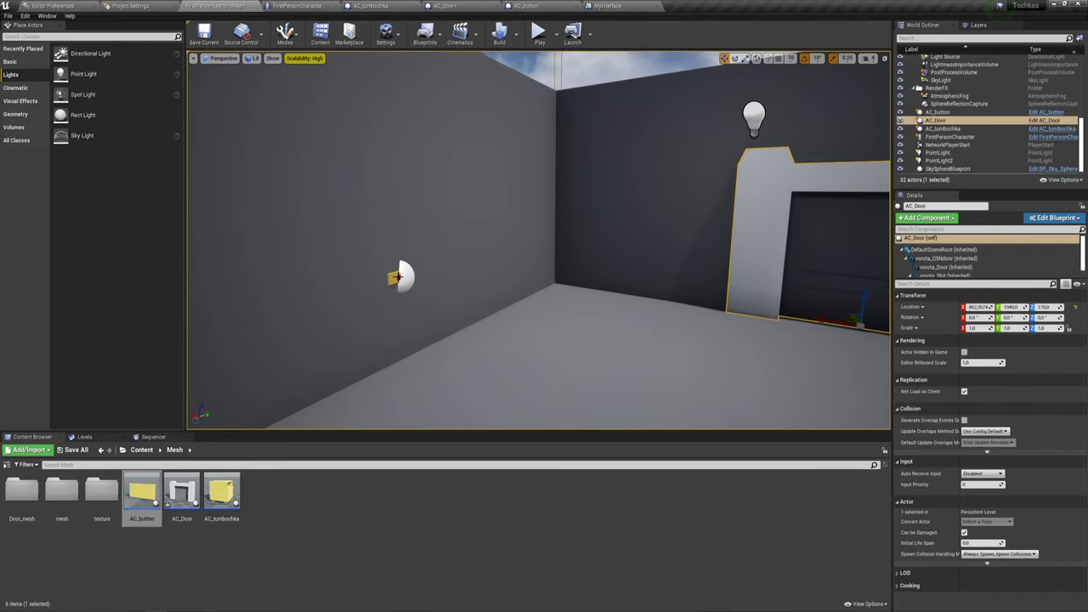
{"action": "left_click", "coordinate": [398, 278]}
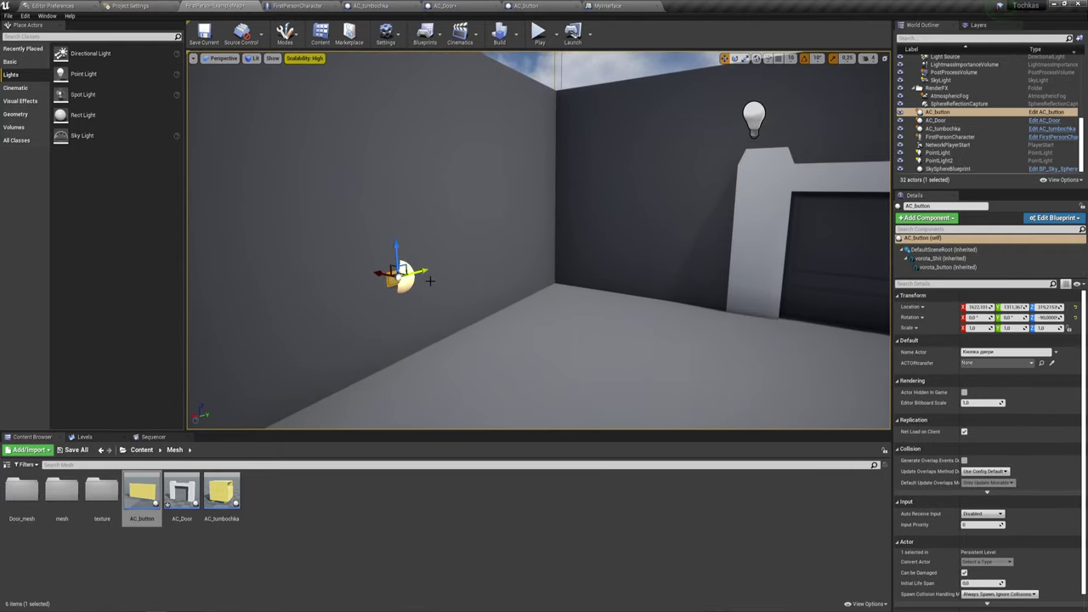
{"action": "mouse_move", "coordinate": [544, 255]}
{"action": "right_mouse_down"}
{"action": "mouse_move", "coordinate": [612, 255]}
{"action": "mouse_move", "coordinate": [587, 273]}
{"action": "right_mouse_up"}
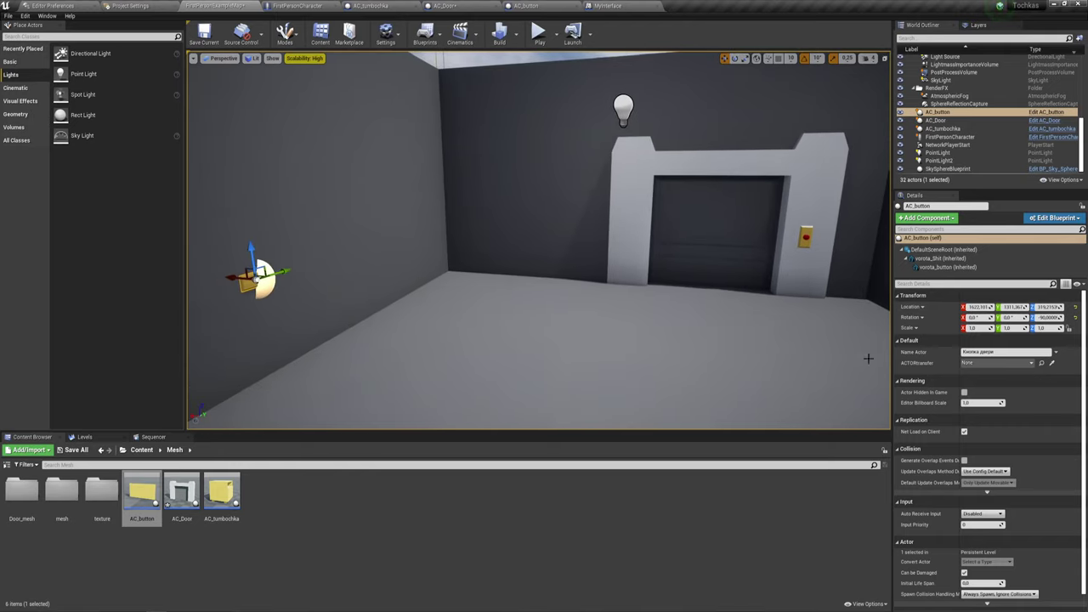
{"action": "left_click", "coordinate": [1029, 363]}
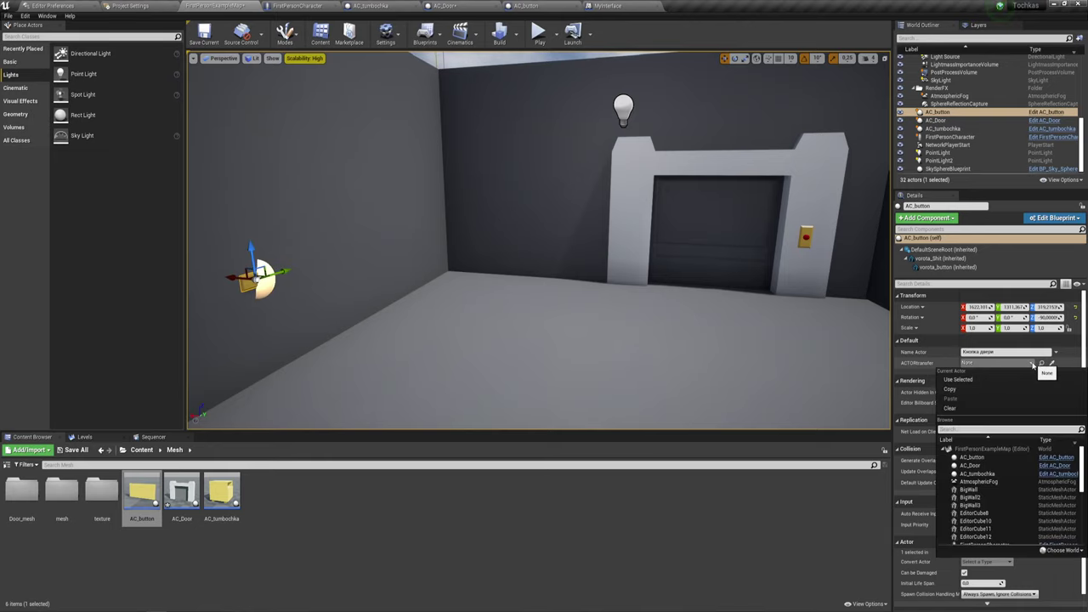
{"action": "scroll", "coordinate": [996, 459], "scroll_direction": "down", "scroll_amount": 3}
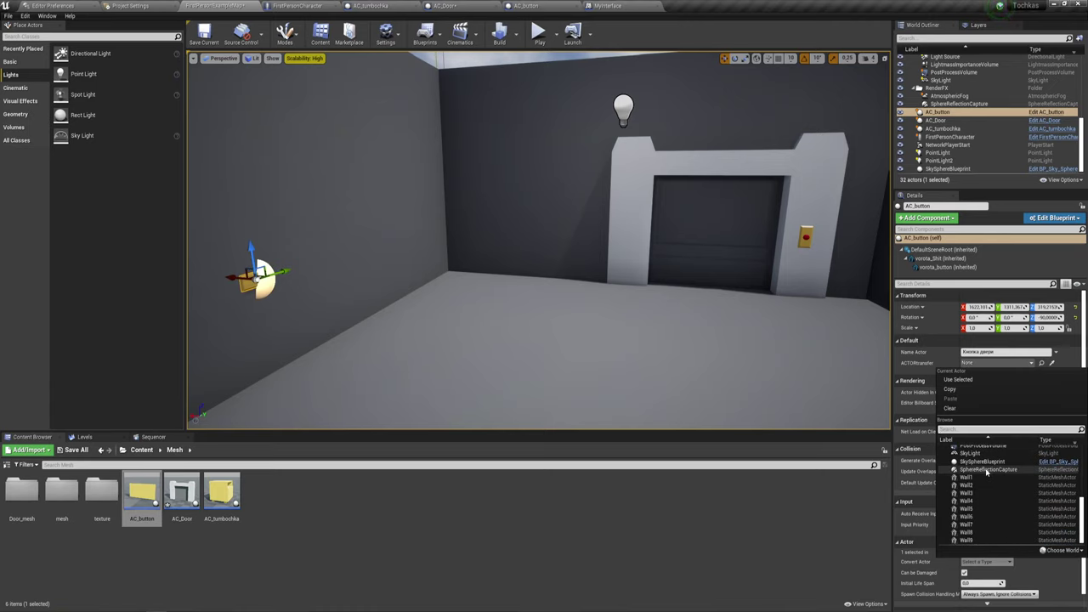
{"action": "scroll", "coordinate": [981, 525], "scroll_direction": "up", "scroll_amount": 3}
{"action": "scroll", "coordinate": [982, 523], "scroll_direction": "down", "scroll_amount": 2}
{"action": "scroll", "coordinate": [985, 514], "scroll_direction": "down", "scroll_amount": 2}
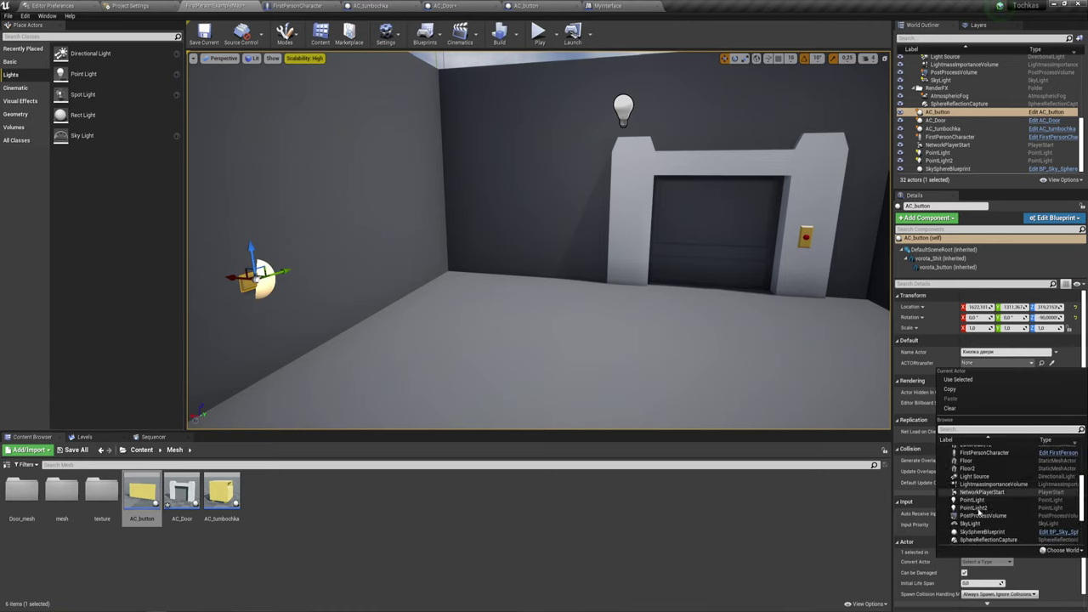
{"action": "scroll", "coordinate": [988, 508], "scroll_direction": "down", "scroll_amount": 2}
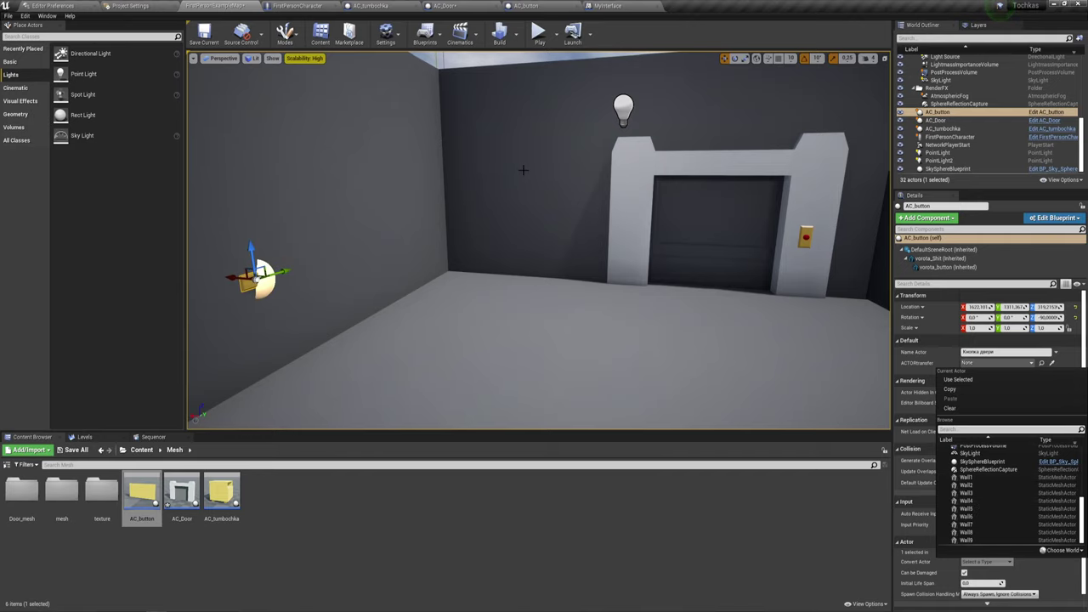
{"action": "left_click", "coordinate": [522, 170]}
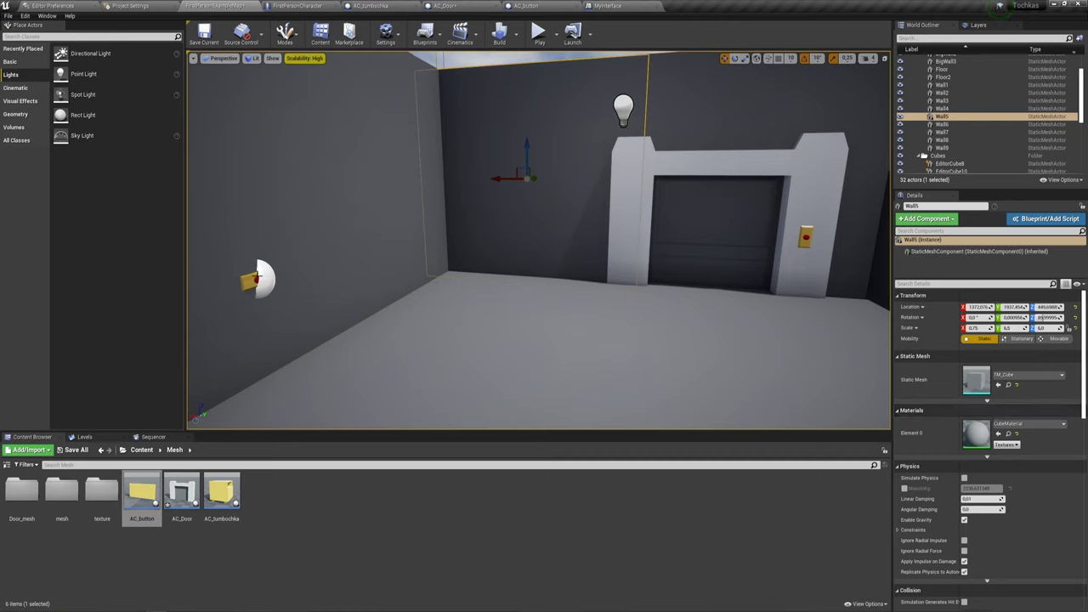
{"action": "left_click", "coordinate": [255, 279]}
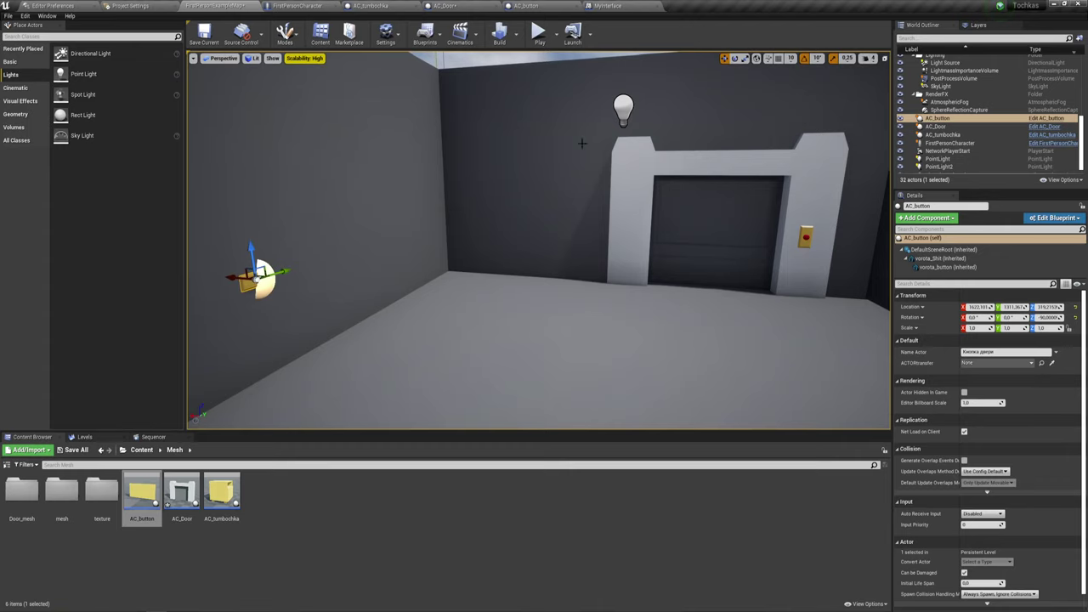
Review the AC_Door and AC_button graphs, then return to the level map
{"action": "left_click", "coordinate": [444, 6]}
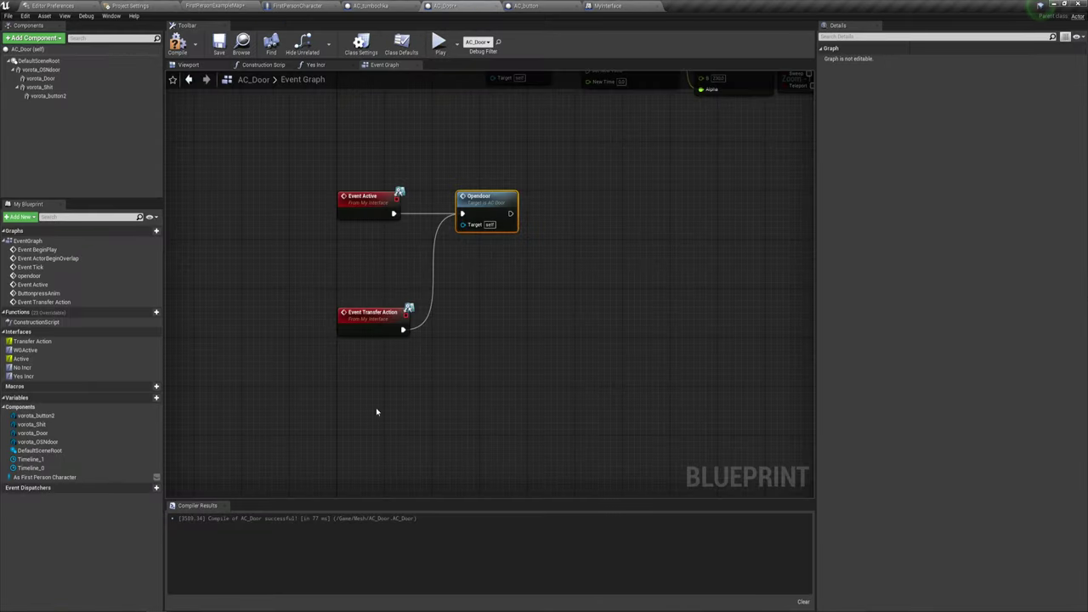
{"action": "left_click_drag", "start_coordinate": [330, 216], "coordinate": [607, 187]}
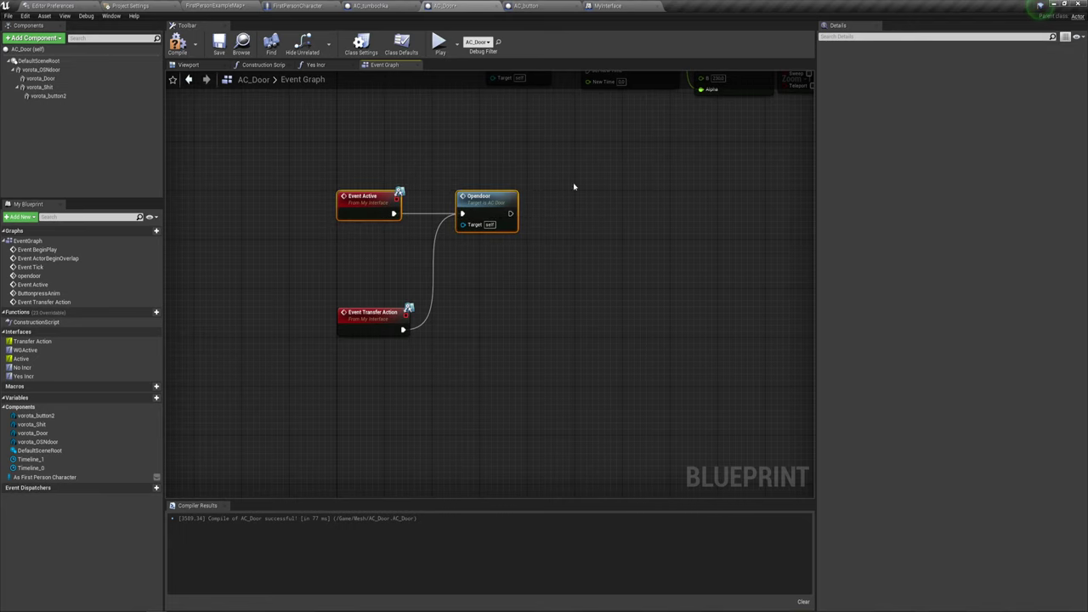
{"action": "left_click", "coordinate": [528, 6]}
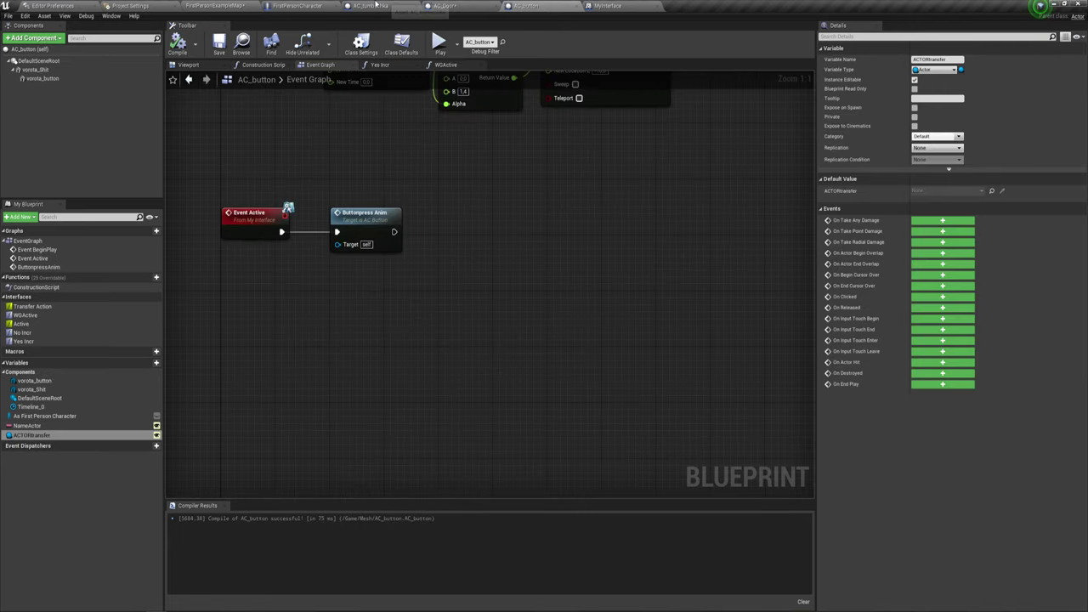
{"action": "left_click", "coordinate": [208, 6]}
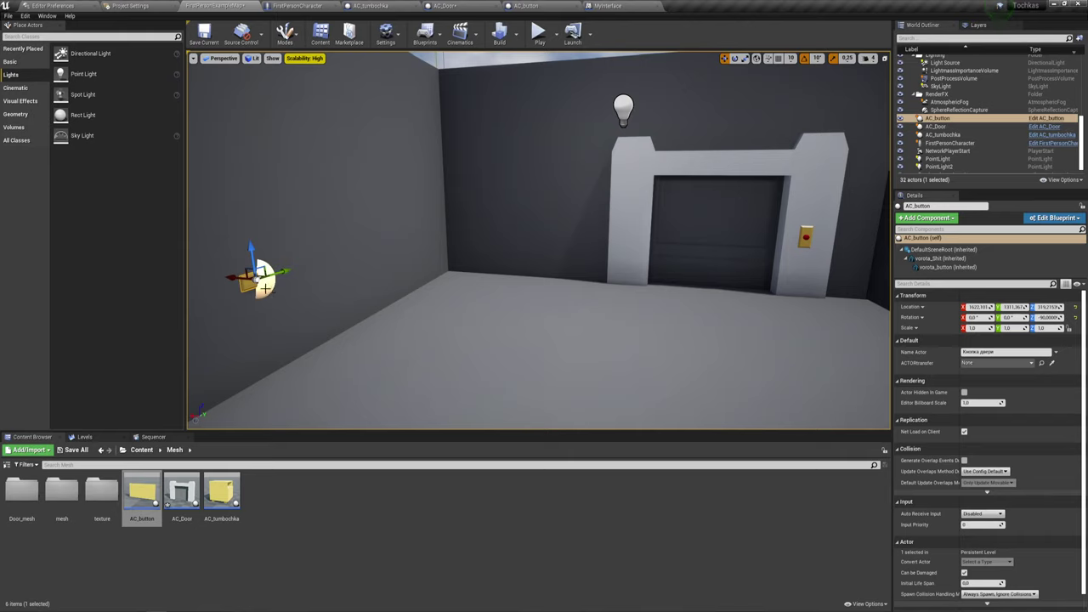
Set the placed AC_button's ACTORtransfer to the AC_Door actor using the scene eyedropper
{"action": "left_click", "coordinate": [1033, 365]}
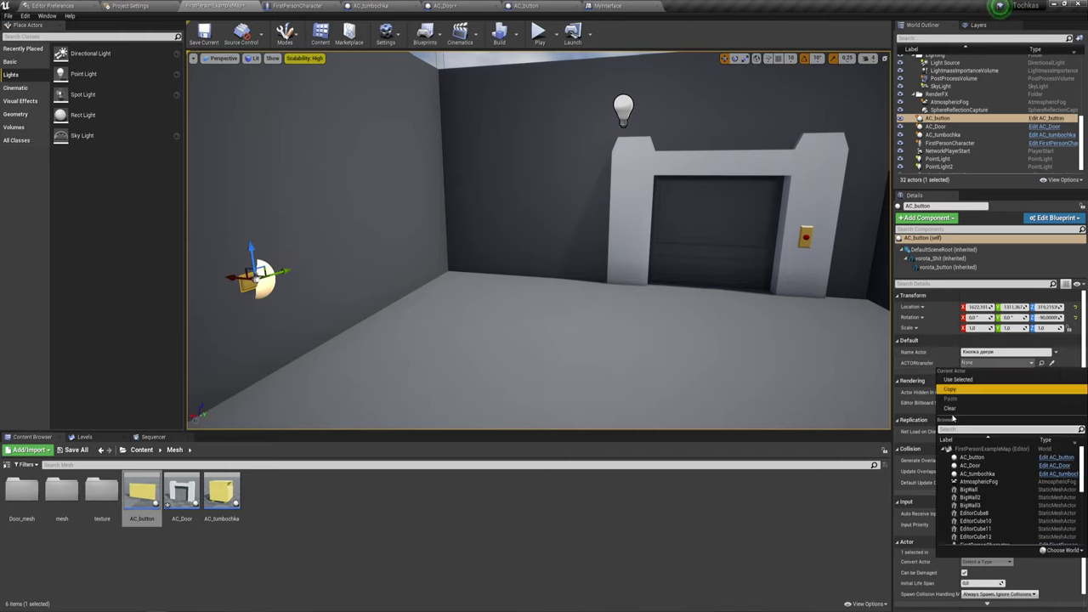
{"action": "left_click", "coordinate": [971, 468]}
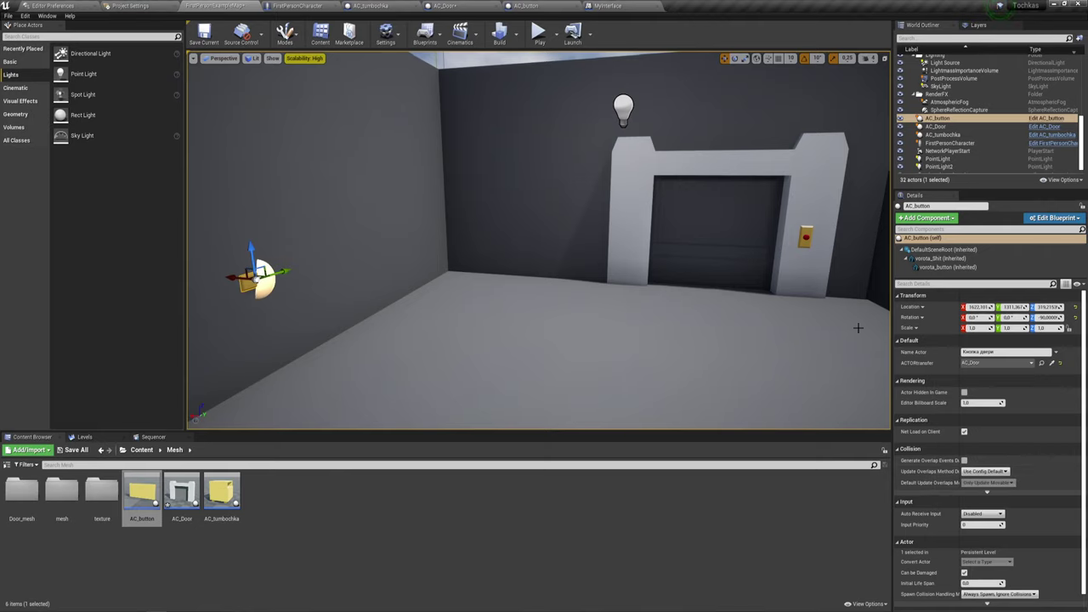
{"action": "left_click", "coordinate": [1054, 364]}
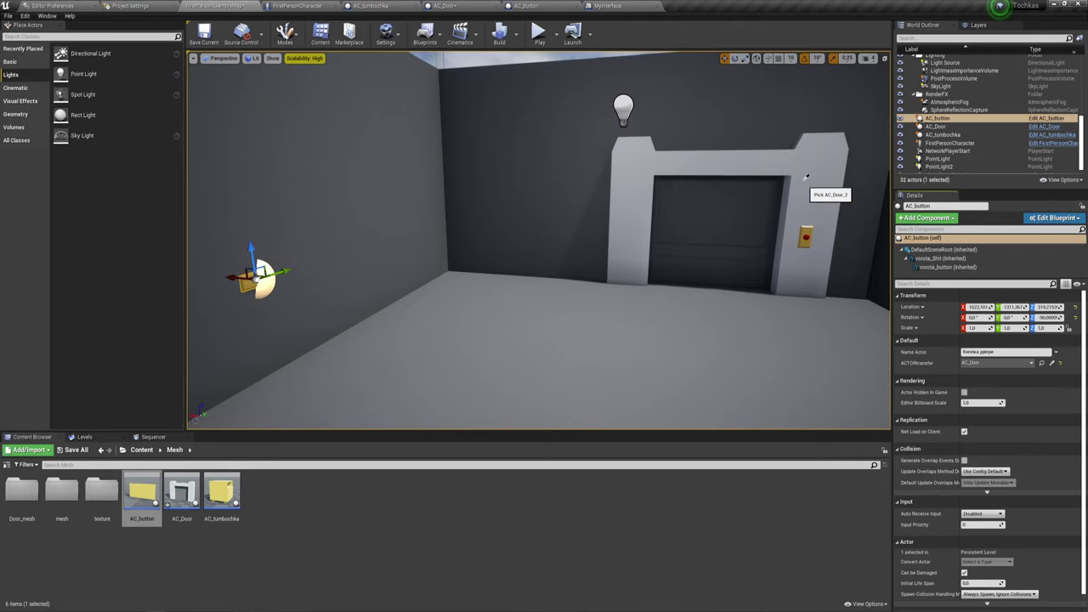
{"action": "left_click", "coordinate": [649, 163]}
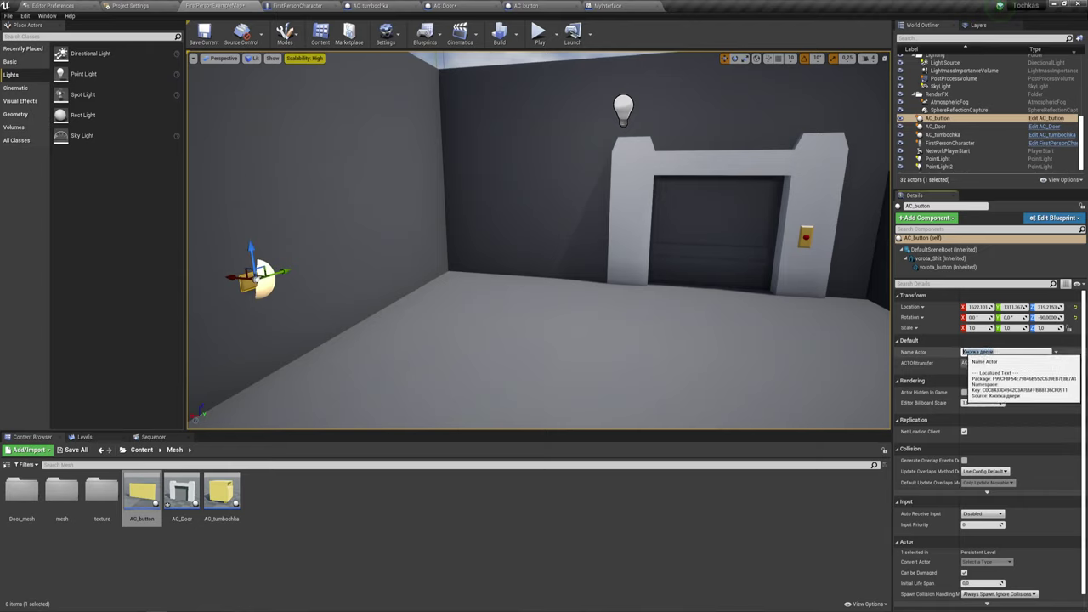
{"action": "left_click", "coordinate": [978, 352]}
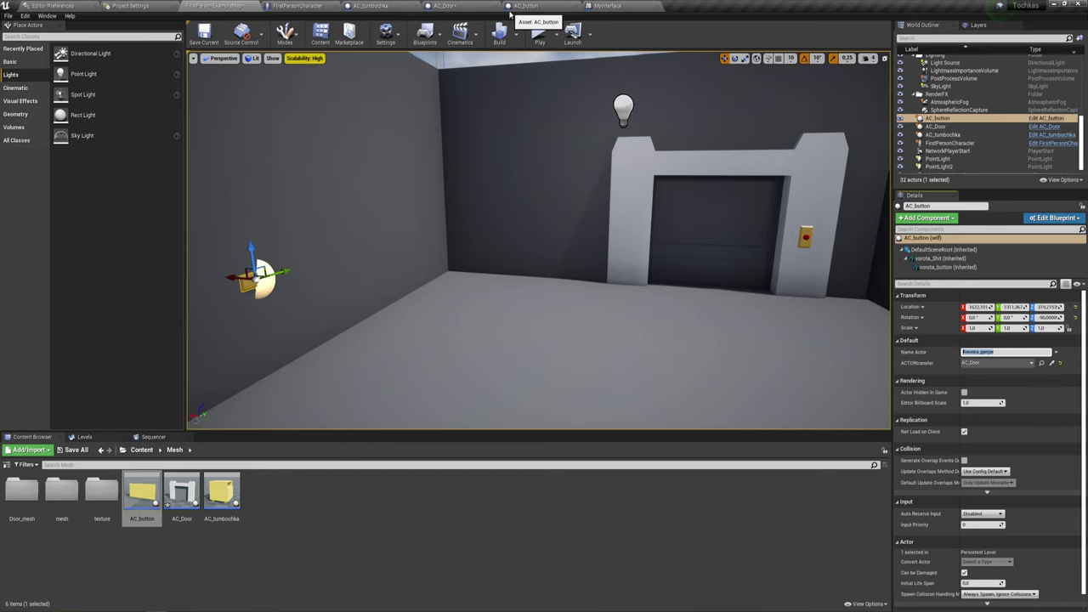
{"action": "left_click", "coordinate": [526, 6]}
Add an ACTORtransfer getter feeding a Transfer Action (Message) node, wired after Buttonpress Anim
{"action": "right_click_drag", "start_coordinate": [434, 269], "coordinate": [471, 244]}
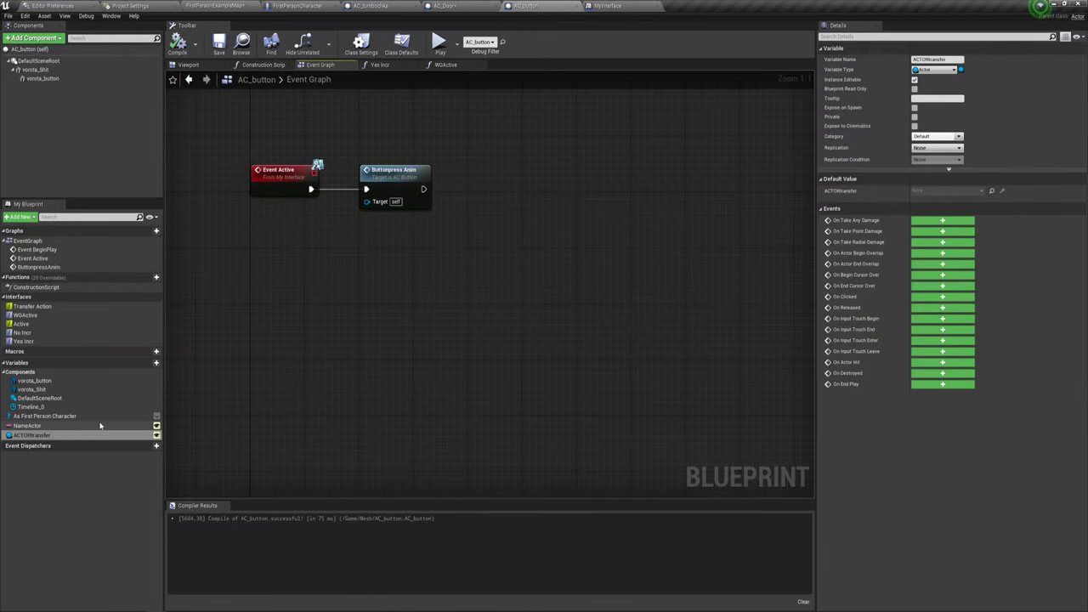
{"action": "mouse_move", "coordinate": [31, 435]}
{"action": "left_mouse_down", "text": "ctrl"}
{"action": "mouse_move", "coordinate": [428, 227]}
{"action": "mouse_move", "coordinate": [482, 267]}
{"action": "mouse_move", "coordinate": [499, 158]}
{"action": "left_mouse_up", "text": "ctrl"}
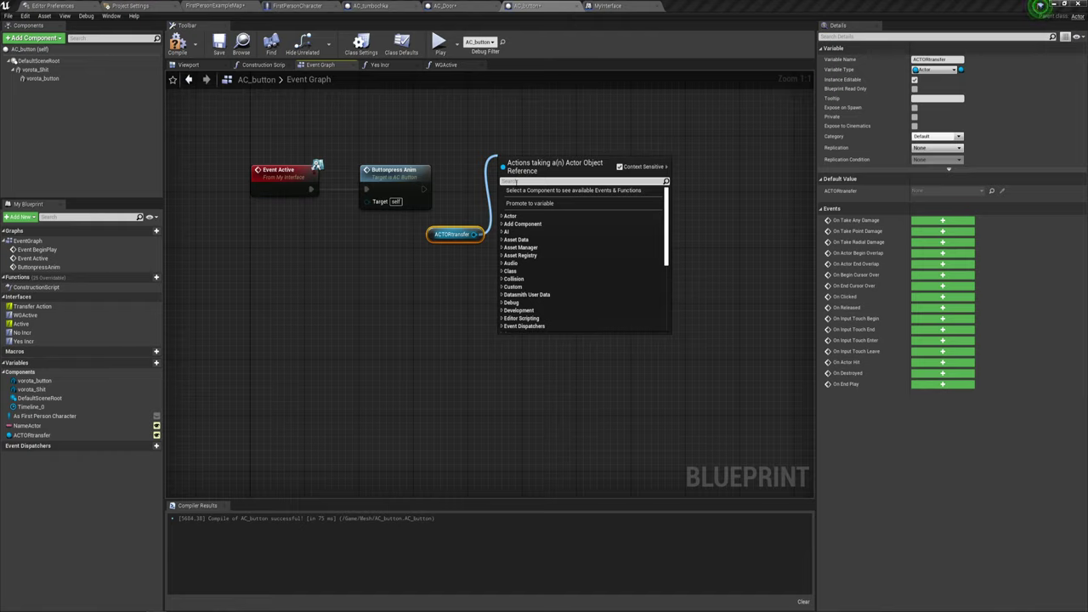
{"action": "type", "text": "tra"}
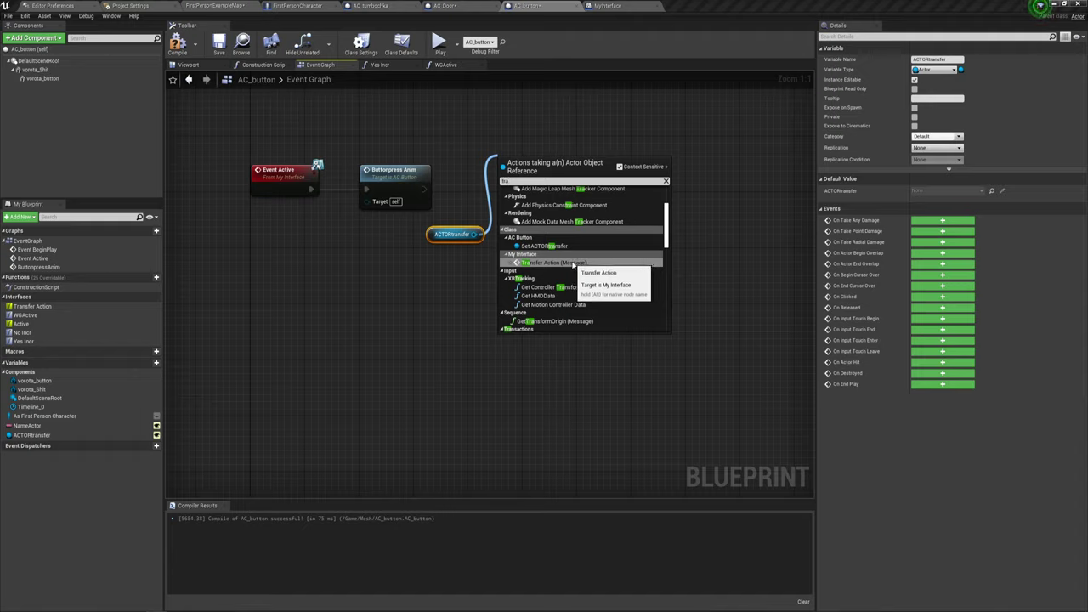
{"action": "left_click", "coordinate": [575, 265]}
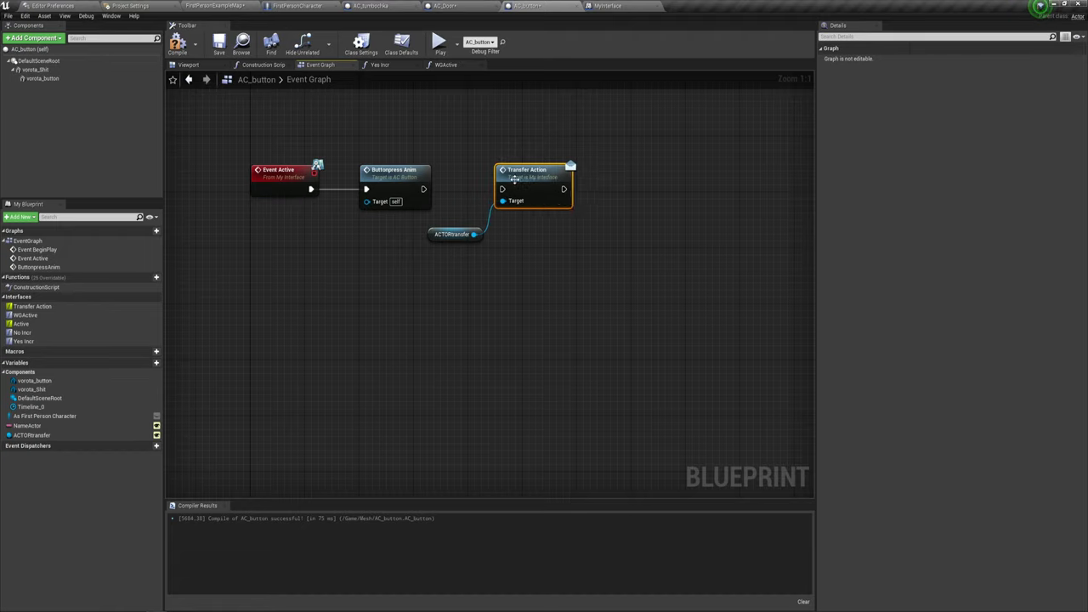
{"action": "left_click_drag", "start_coordinate": [483, 151], "coordinate": [580, 214]}
{"action": "left_click_drag", "start_coordinate": [423, 189], "coordinate": [502, 189]}
{"action": "right_click_drag", "start_coordinate": [367, 239], "coordinate": [355, 301]}
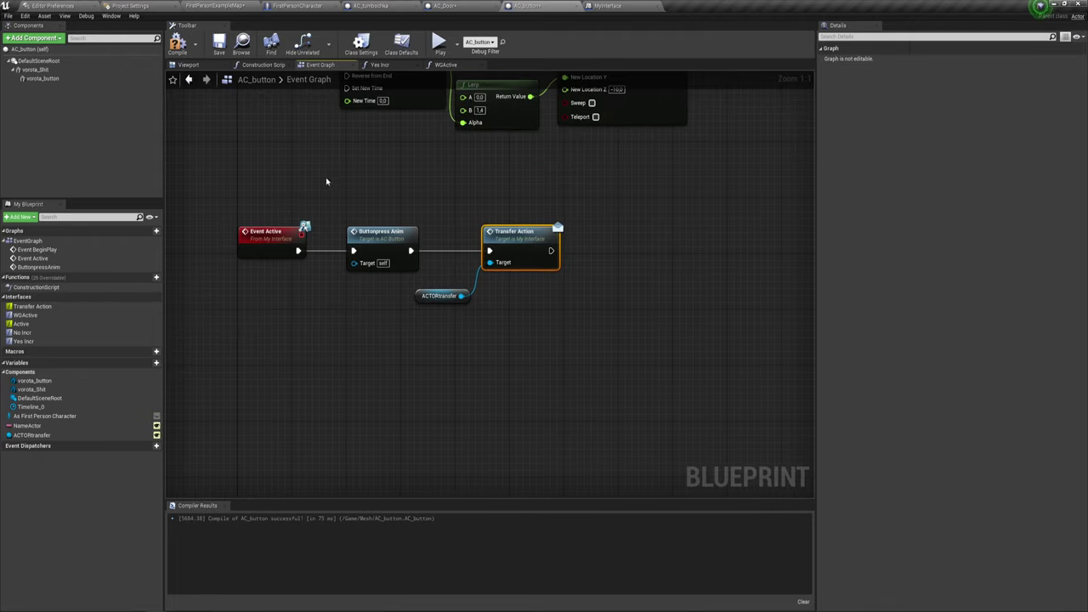
{"action": "left_click_drag", "start_coordinate": [319, 171], "coordinate": [438, 285]}
{"action": "left_click_drag", "start_coordinate": [434, 214], "coordinate": [558, 329]}
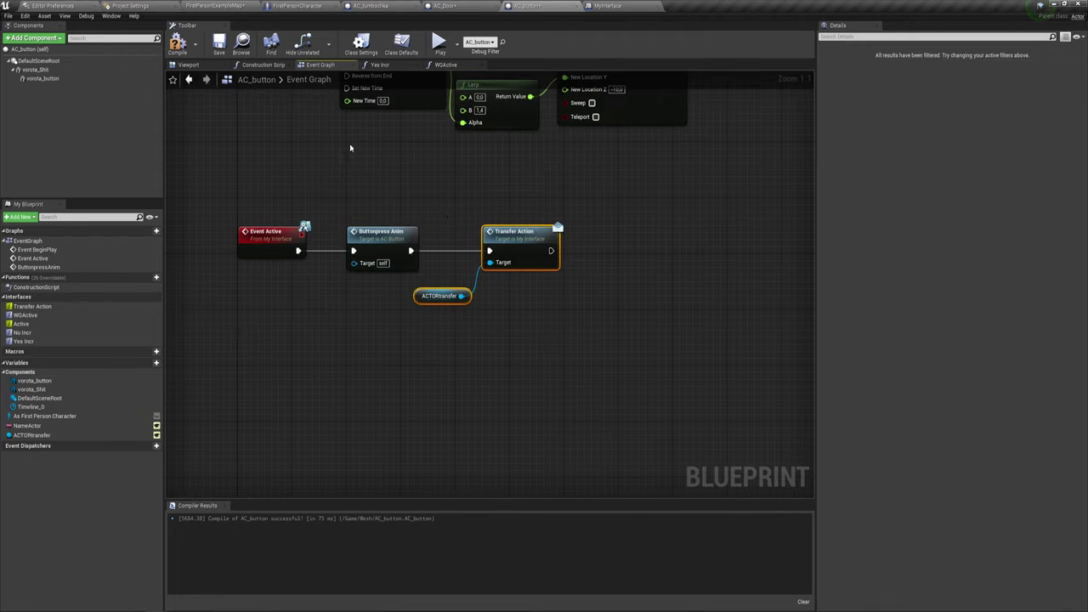
{"action": "left_click", "coordinate": [439, 42]}
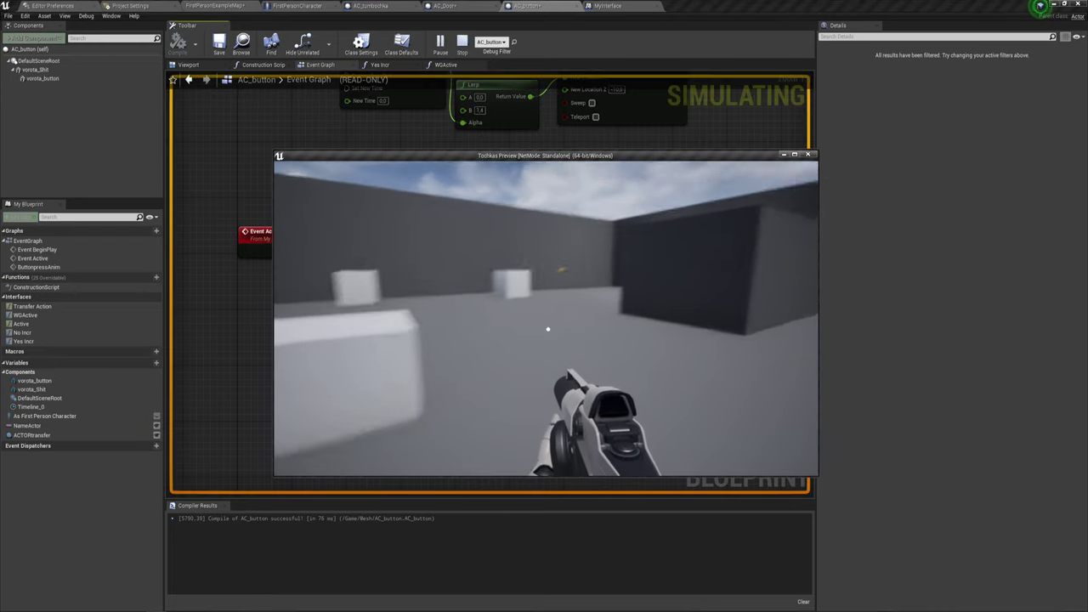
{"action": "key", "text": "w"}
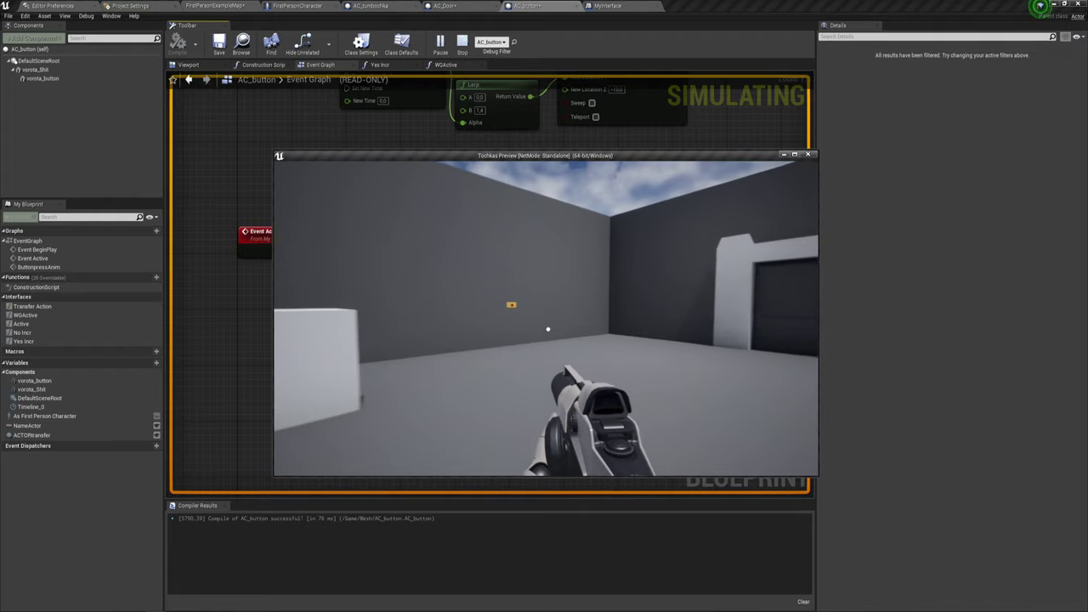
{"action": "key", "text": "w"}
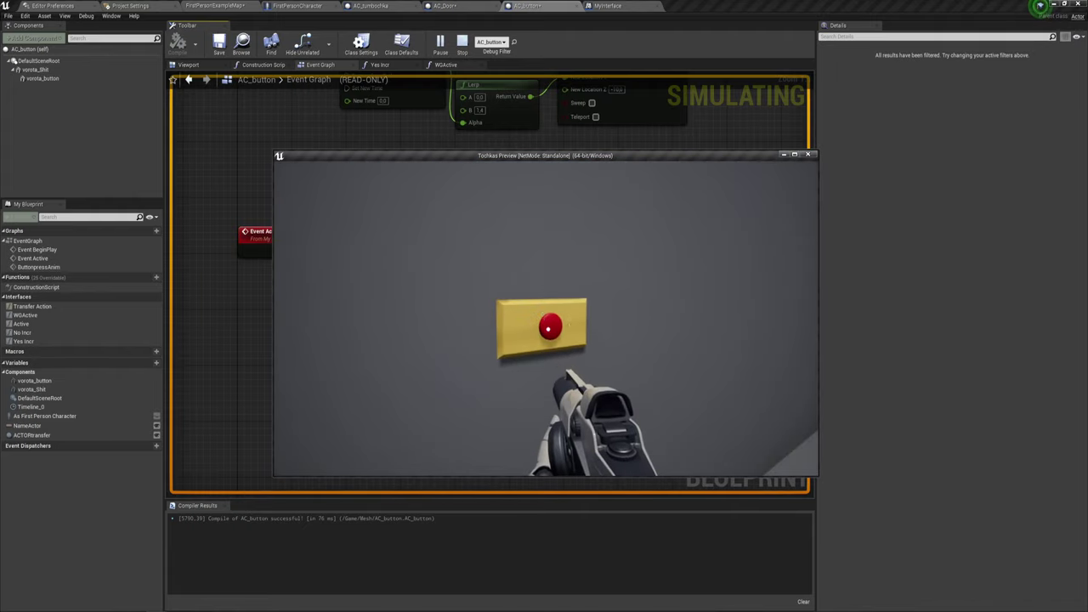
{"action": "key", "text": "e"}
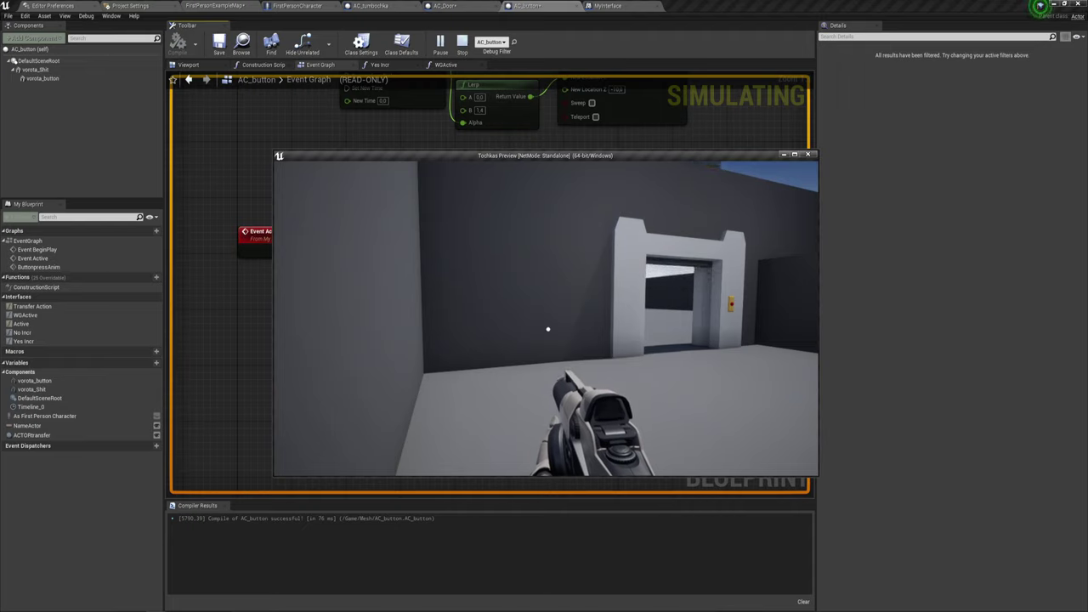
{"action": "key", "text": "e"}
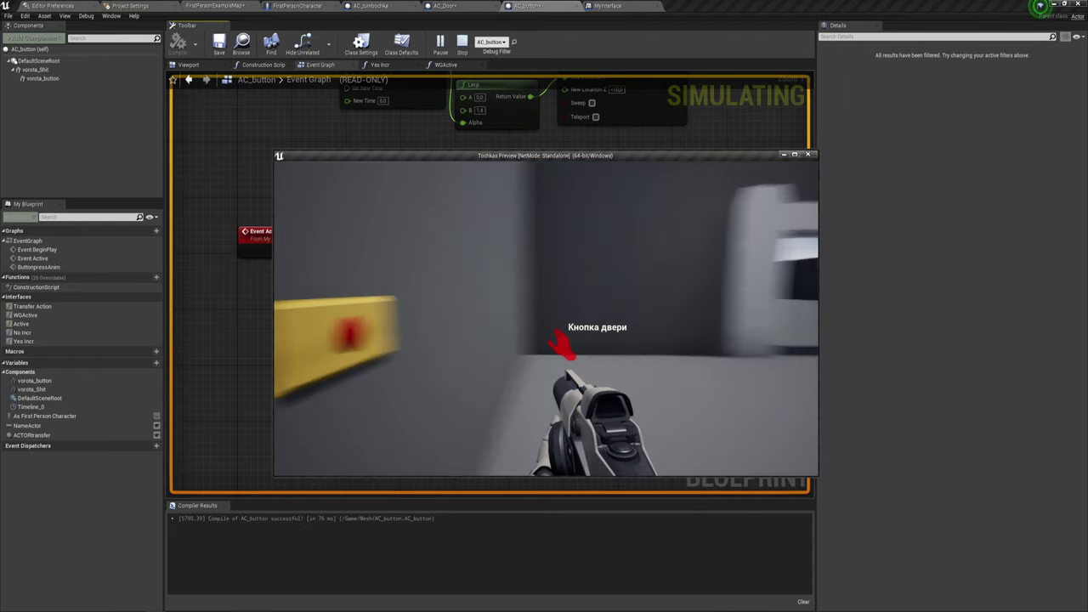
{"action": "key", "text": "w"}
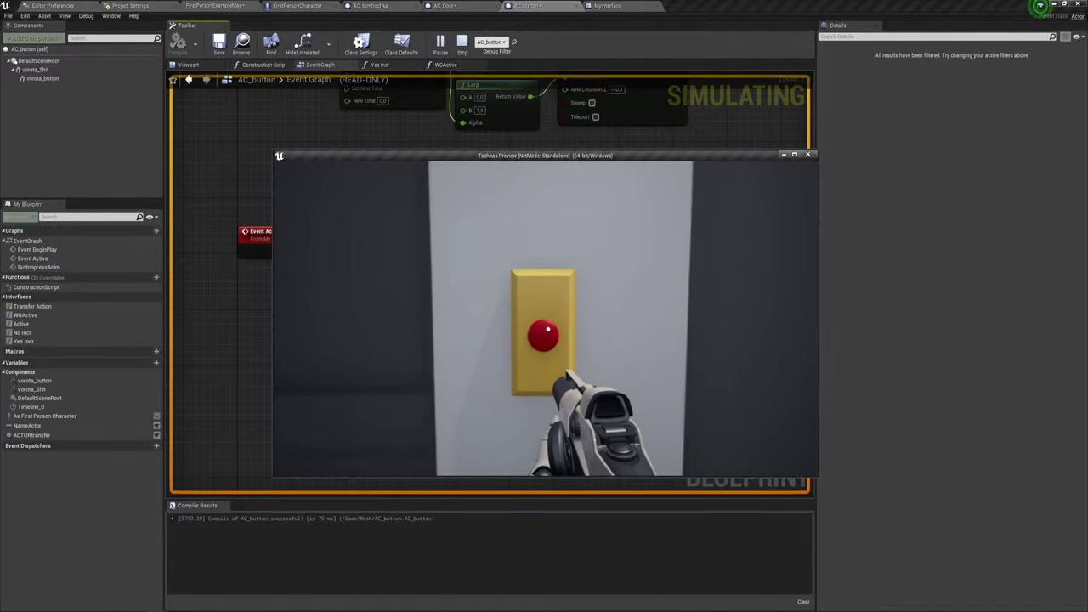
{"action": "left_click", "coordinate": [548, 329]}
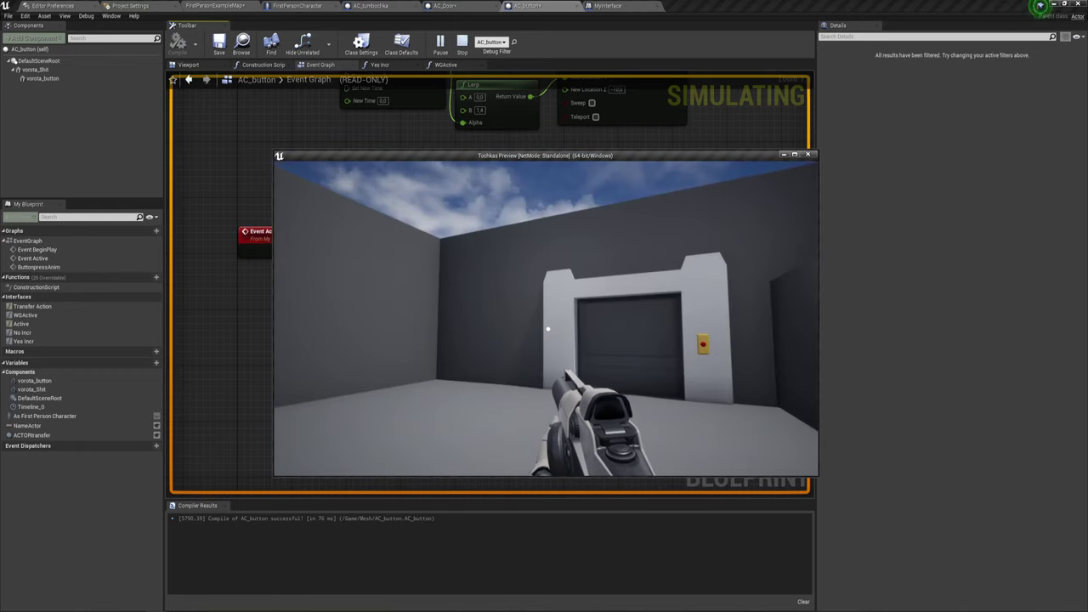
{"action": "key", "text": "Escape"}
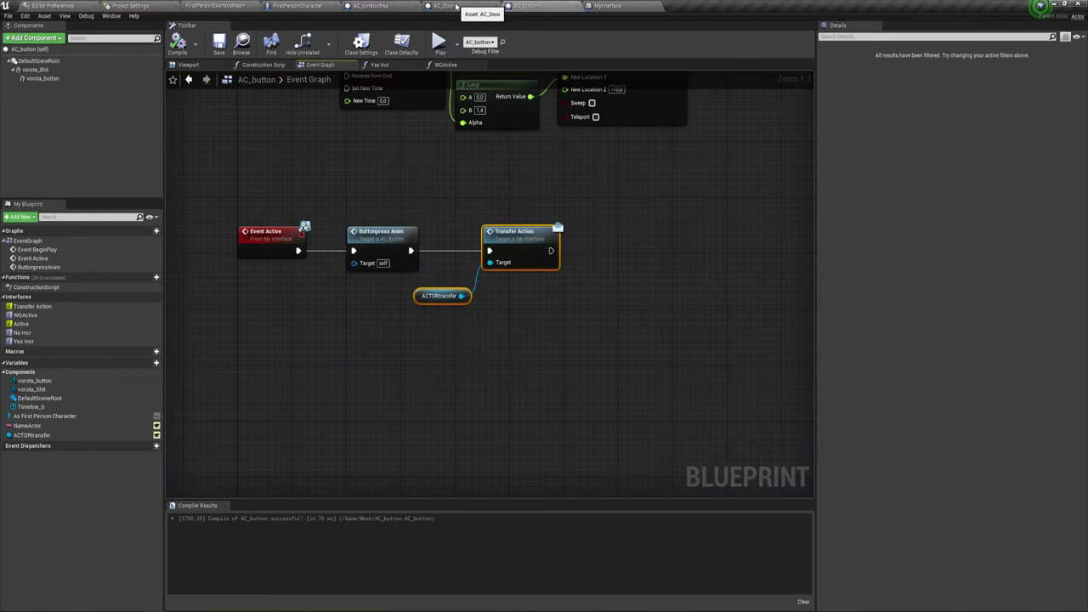
Move the Event Transfer Action node lower in AC_Door's Event Graph
{"action": "left_click", "coordinate": [445, 6]}
{"action": "right_click", "coordinate": [483, 285]}
{"action": "left_click", "coordinate": [435, 245]}
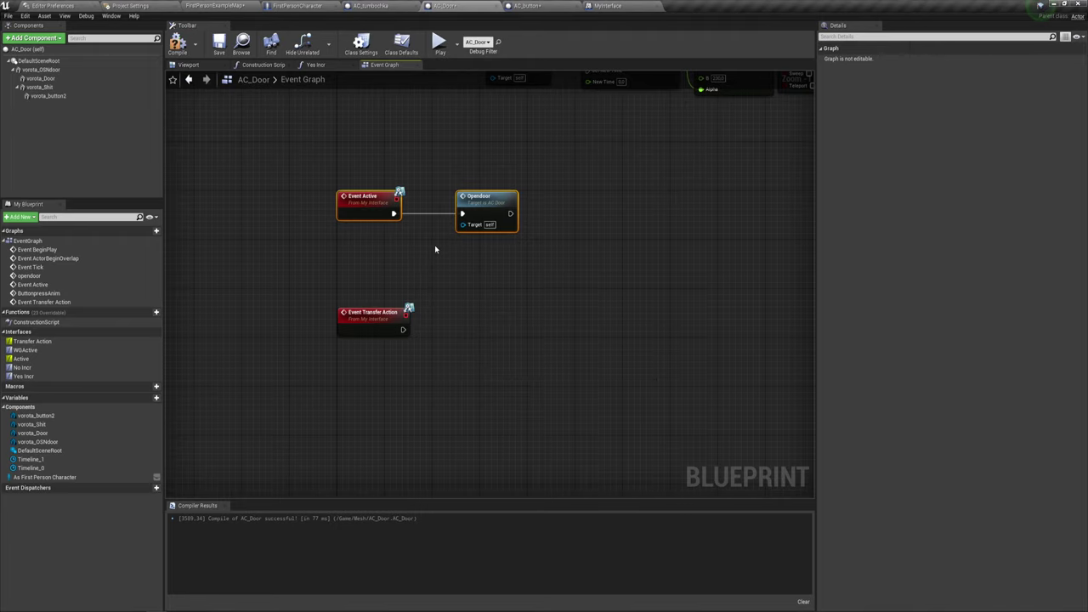
{"action": "right_click_drag", "start_coordinate": [437, 248], "coordinate": [440, 195]}
{"action": "left_click_drag", "start_coordinate": [311, 203], "coordinate": [310, 258]}
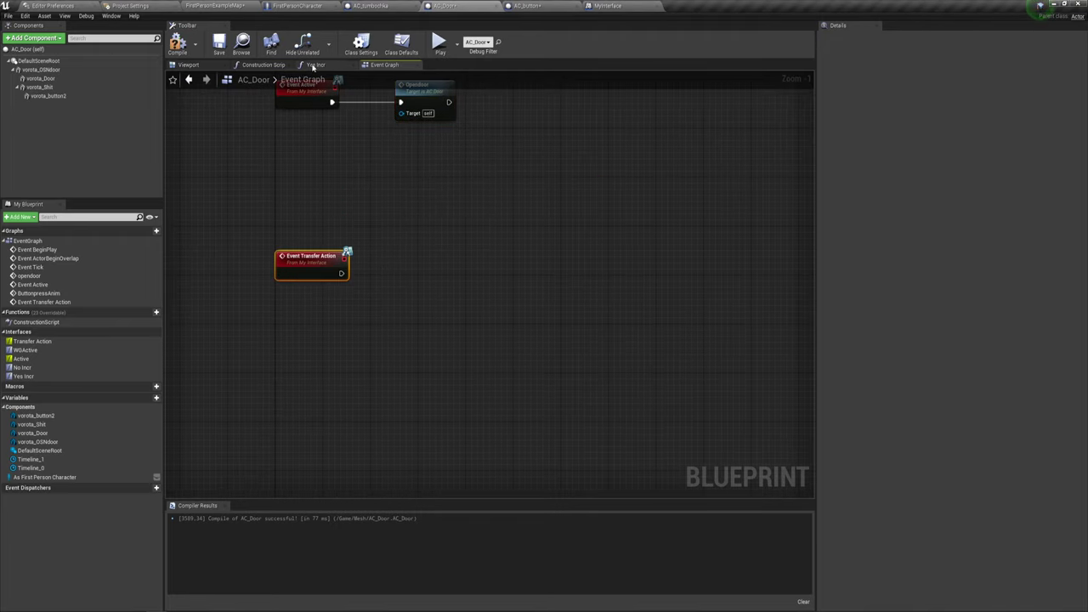
Locate vorota_button2 in the Viewport preview and drag its reference into the Event Graph
{"action": "left_click", "coordinate": [186, 66]}
{"action": "left_click", "coordinate": [544, 369]}
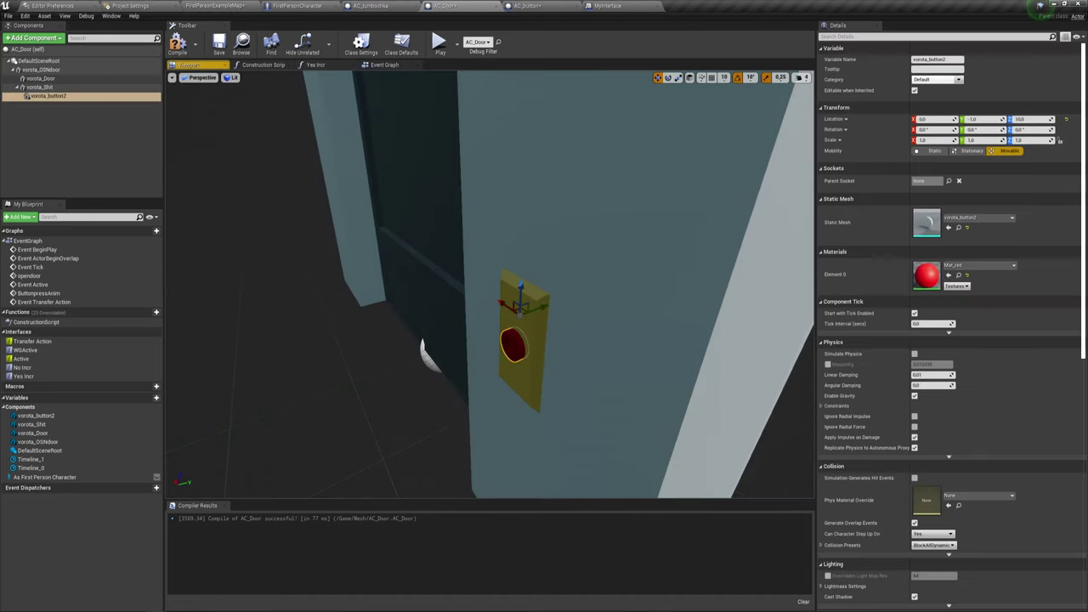
{"action": "left_click_drag", "start_coordinate": [551, 367], "coordinate": [554, 367], "text": "alt"}
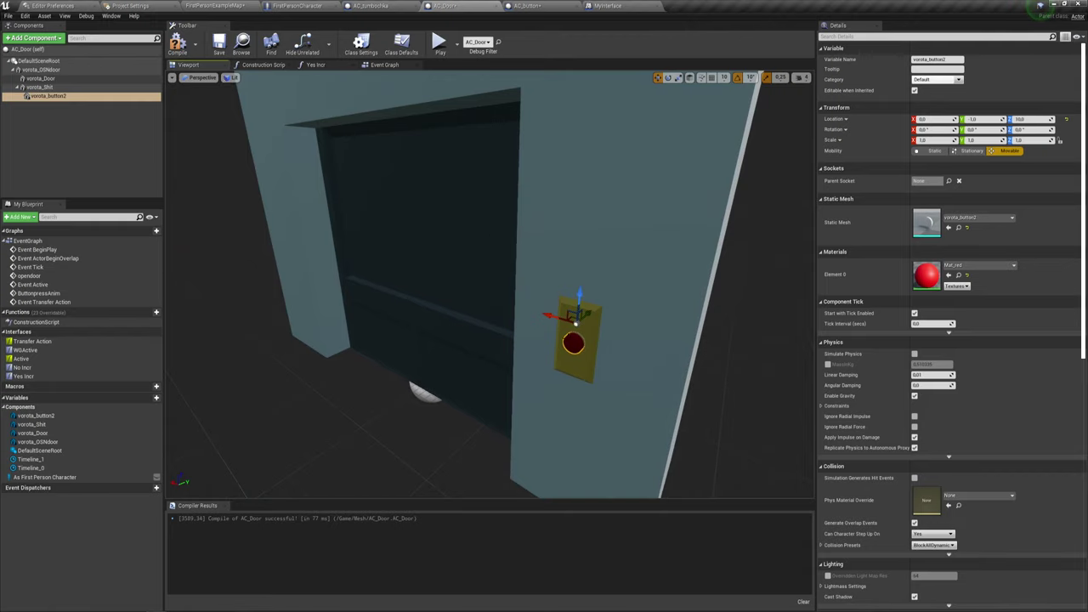
{"action": "left_click", "coordinate": [388, 67]}
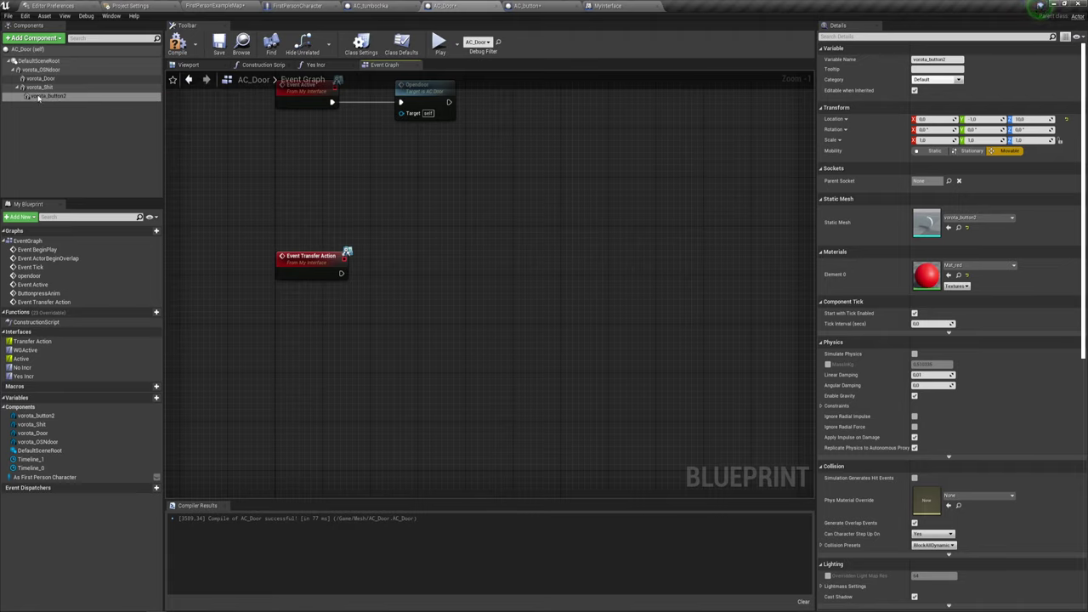
{"action": "left_click_drag", "start_coordinate": [32, 96], "coordinate": [389, 218]}
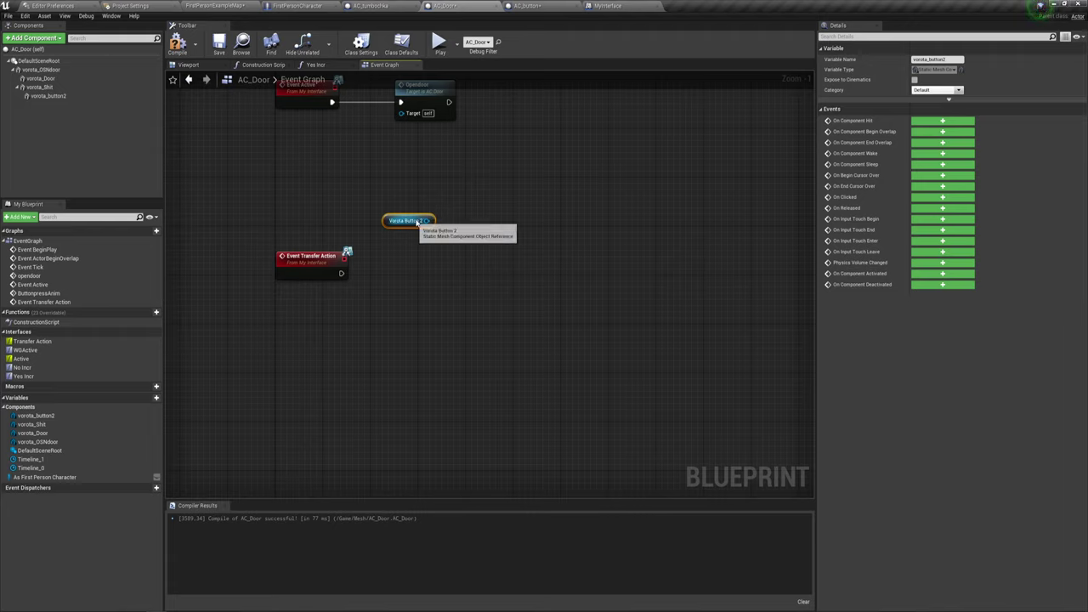
Add a Set Material node for the vorota_button2 component by searching 'set ma'
{"action": "left_click_drag", "start_coordinate": [430, 220], "coordinate": [460, 238]}
{"action": "type", "text": "set"}
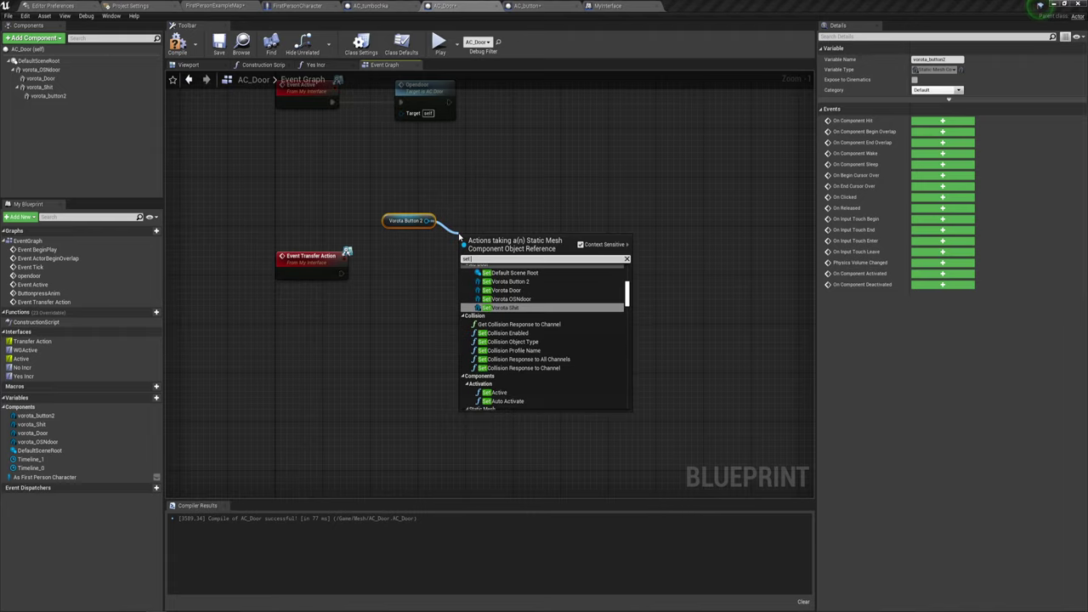
{"action": "type", "text": " mat"}
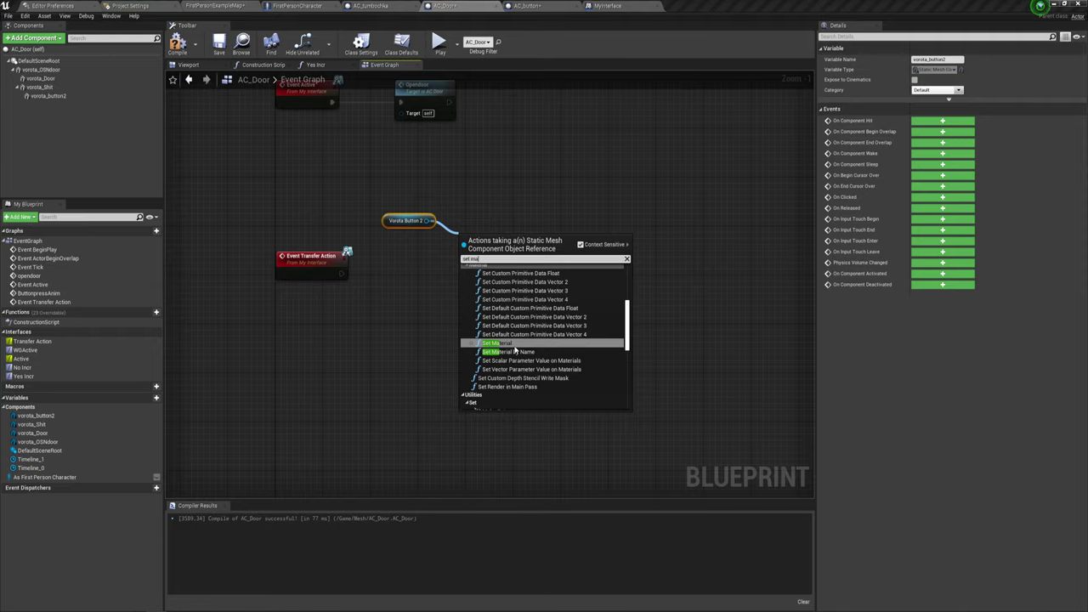
{"action": "left_click", "coordinate": [510, 345]}
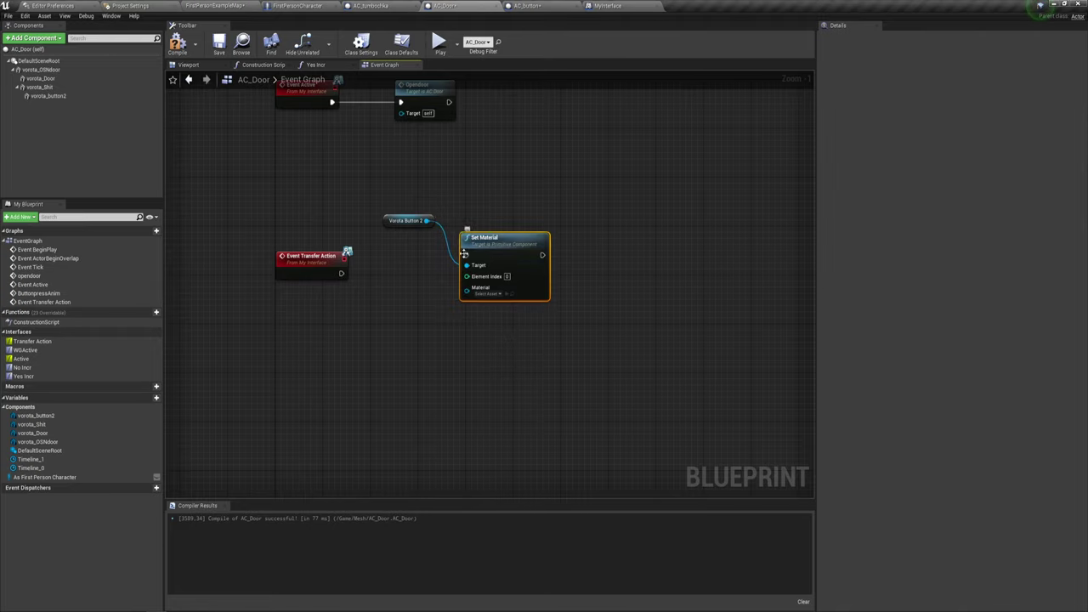
Run Set Material from Event Transfer Action, assign the 'Material' asset, and compile and save AC_Door
{"action": "left_click_drag", "start_coordinate": [463, 253], "coordinate": [341, 273]}
{"action": "left_click_drag", "start_coordinate": [491, 242], "coordinate": [492, 255]}
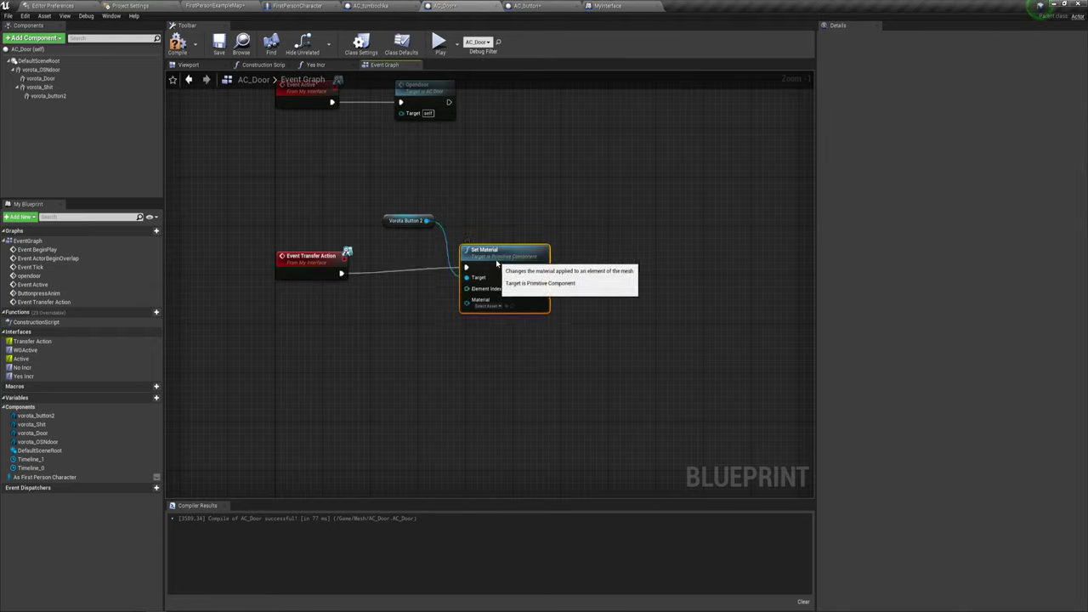
{"action": "left_click", "coordinate": [488, 306]}
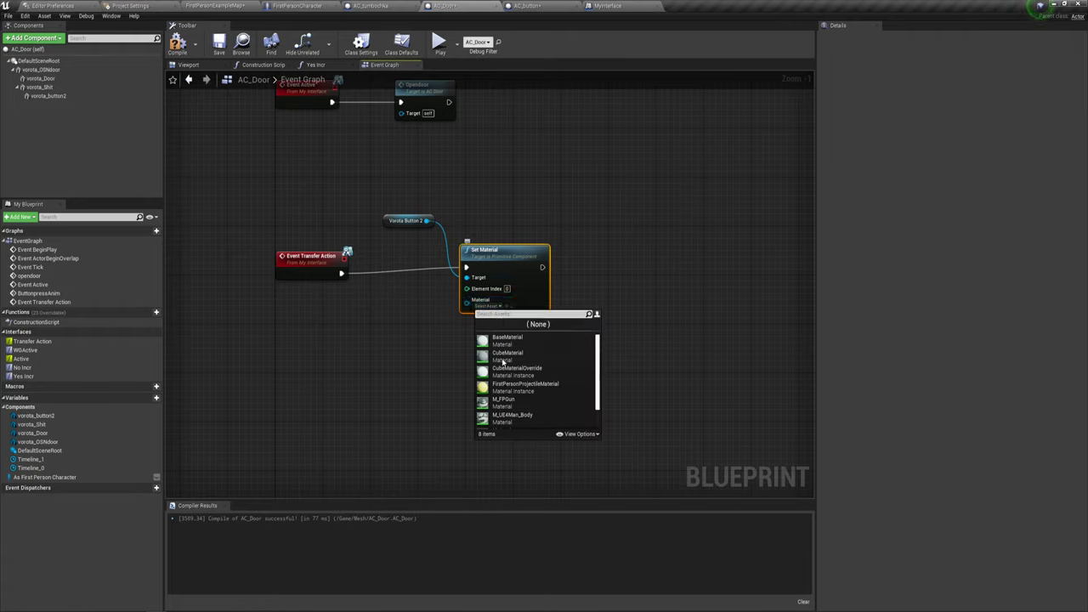
{"action": "scroll", "coordinate": [512, 392], "scroll_direction": "down", "scroll_amount": 2}
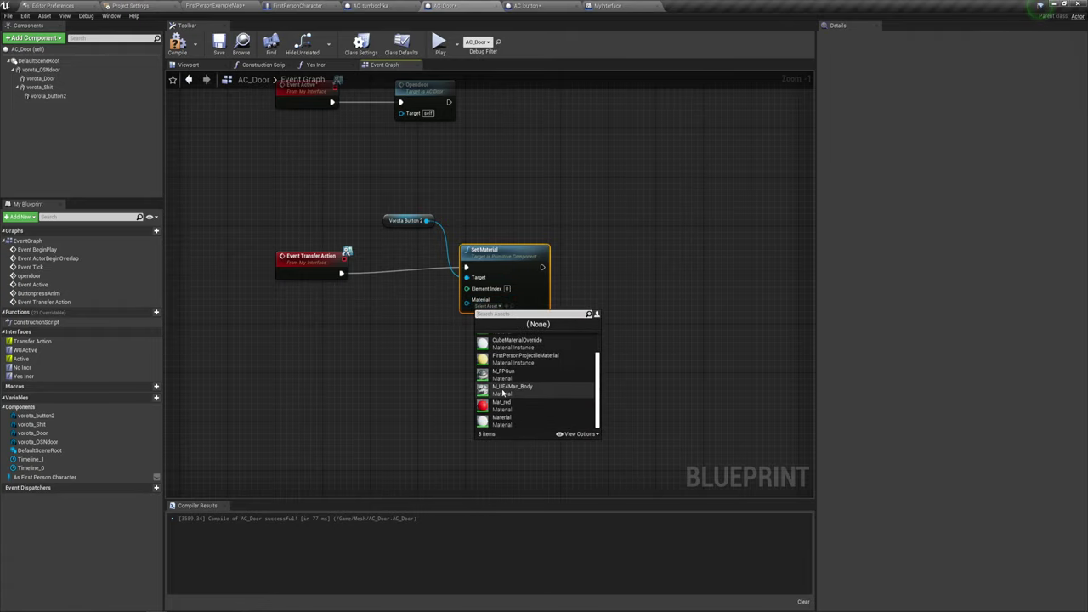
{"action": "left_click", "coordinate": [492, 423]}
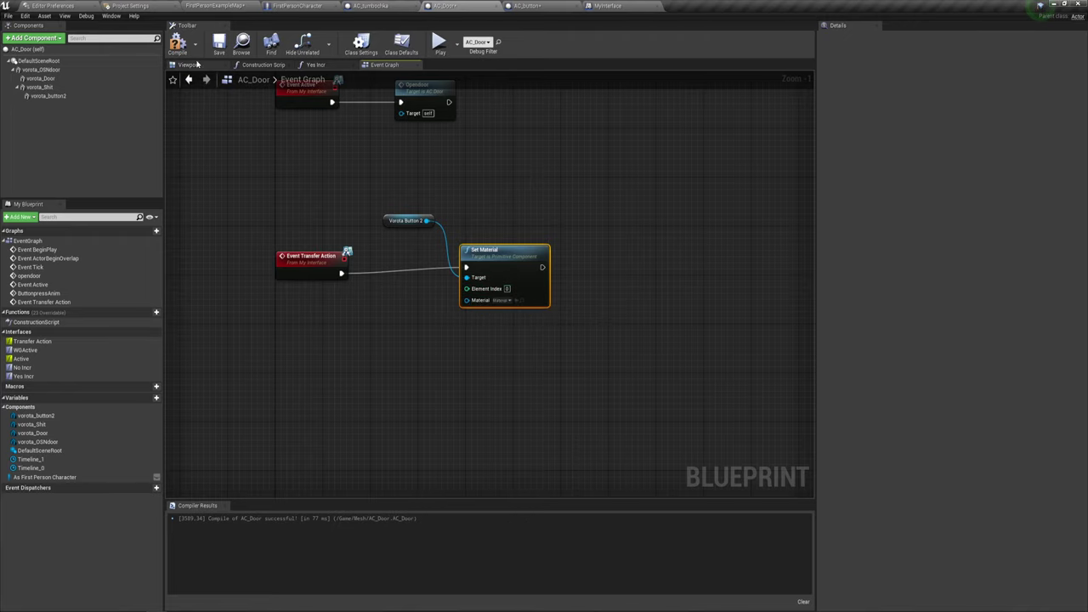
{"action": "left_click", "coordinate": [177, 42]}
{"action": "left_click", "coordinate": [219, 43]}
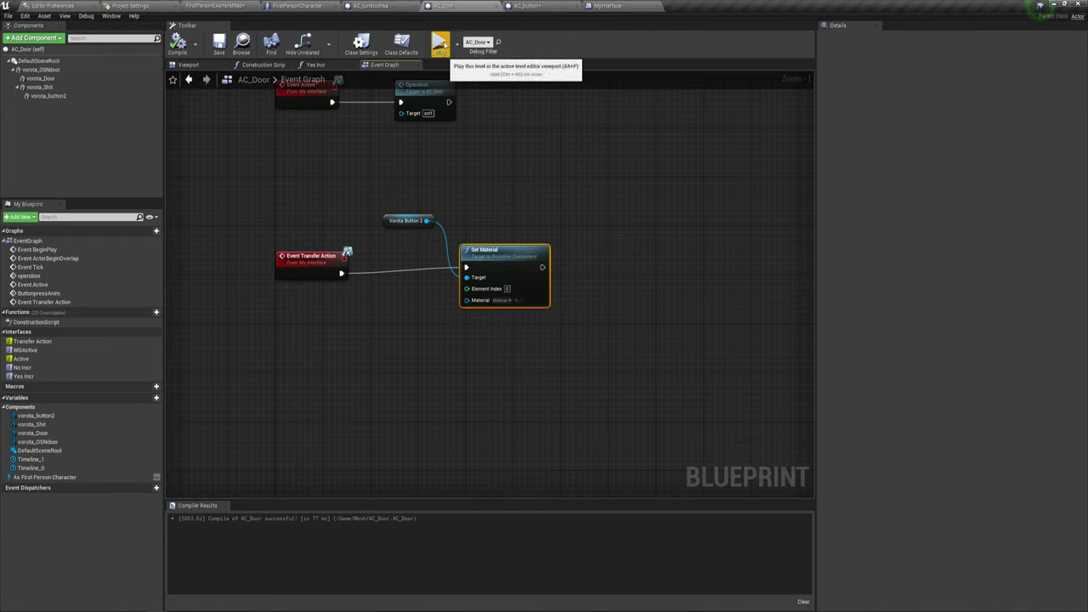
{"action": "left_click", "coordinate": [441, 44]}
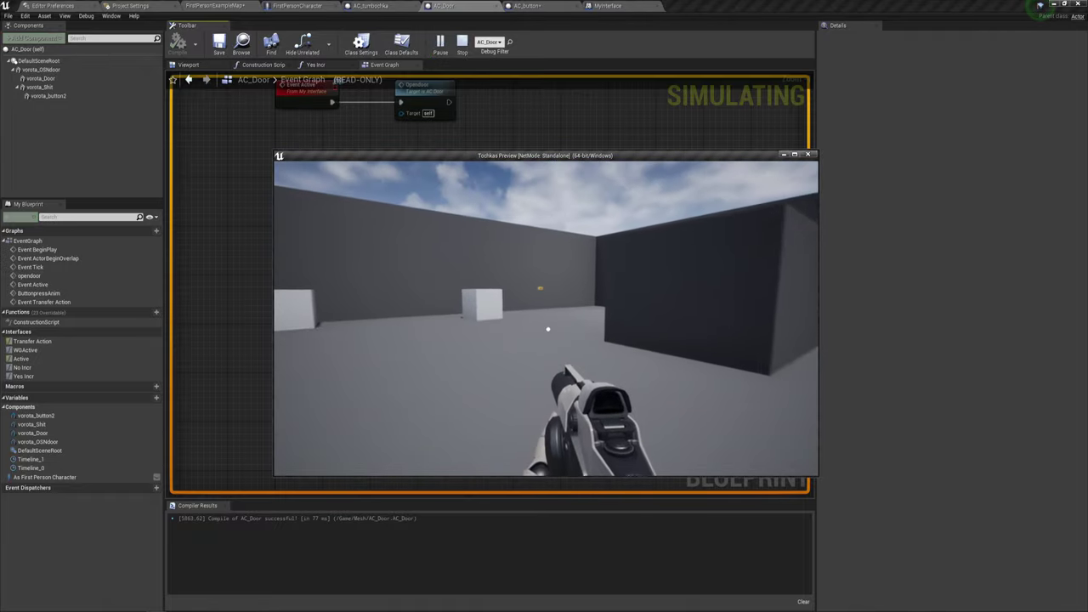
{"action": "key", "text": "w"}
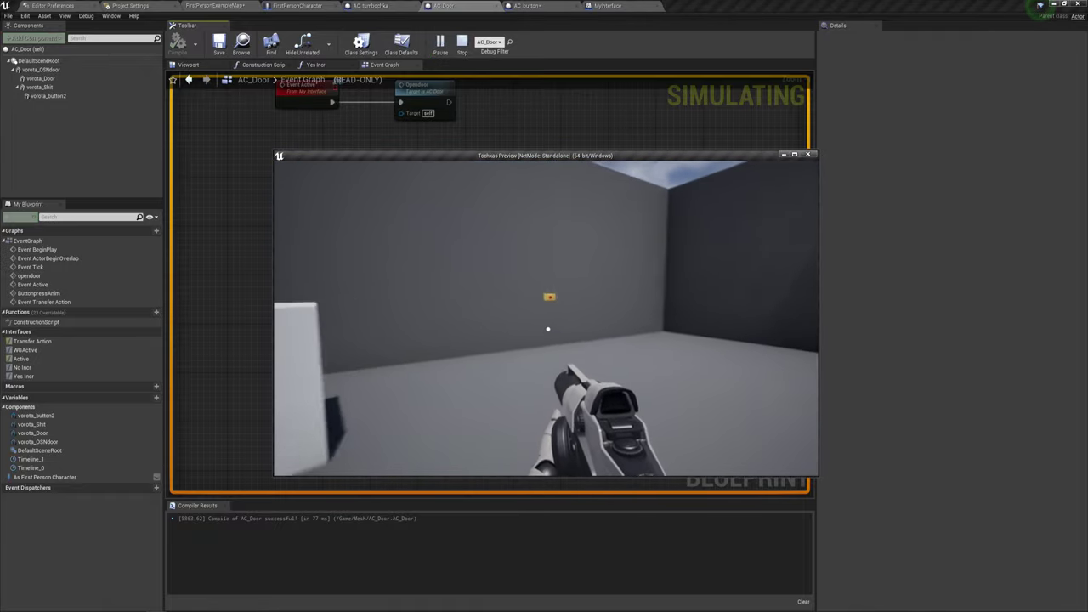
{"action": "key", "text": "w"}
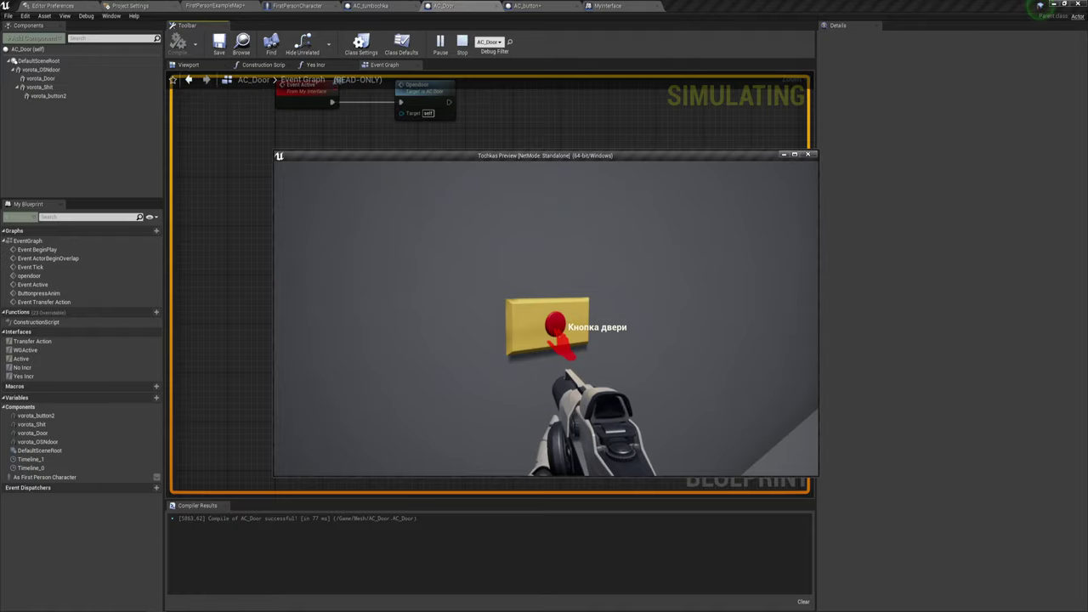
{"action": "key", "text": "s"}
{"action": "key", "text": "w"}
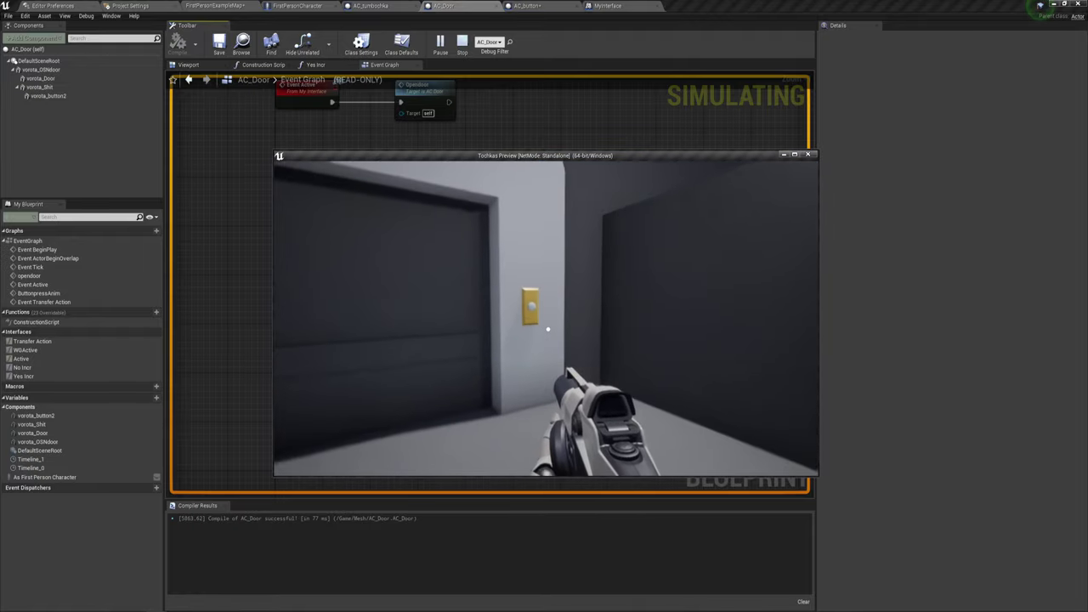
{"action": "key", "text": "w"}
{"action": "key", "text": "e"}
{"action": "key", "text": "s"}
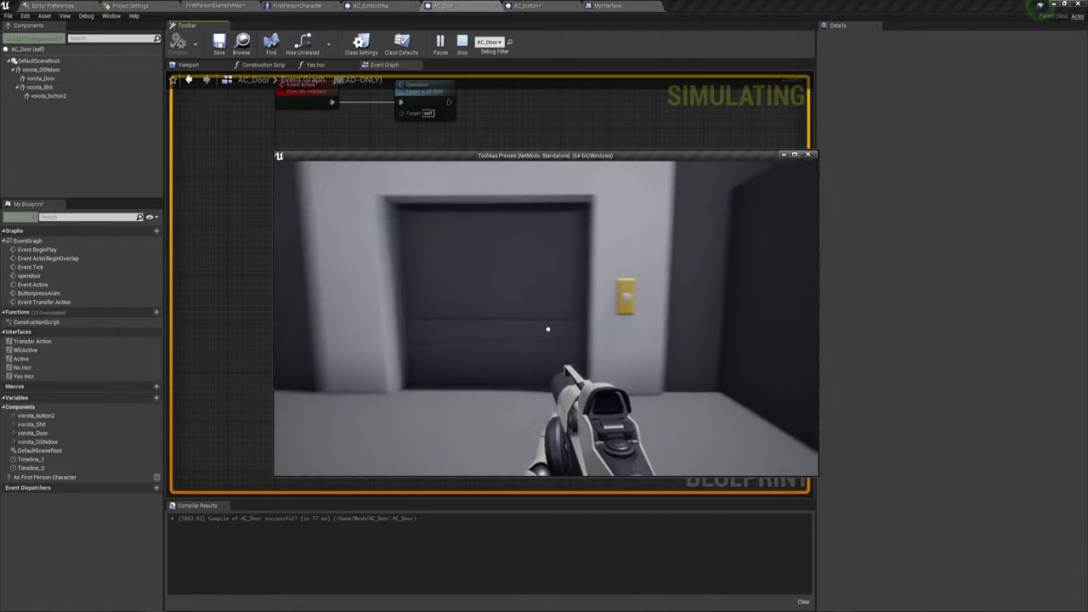
{"action": "key", "text": "w"}
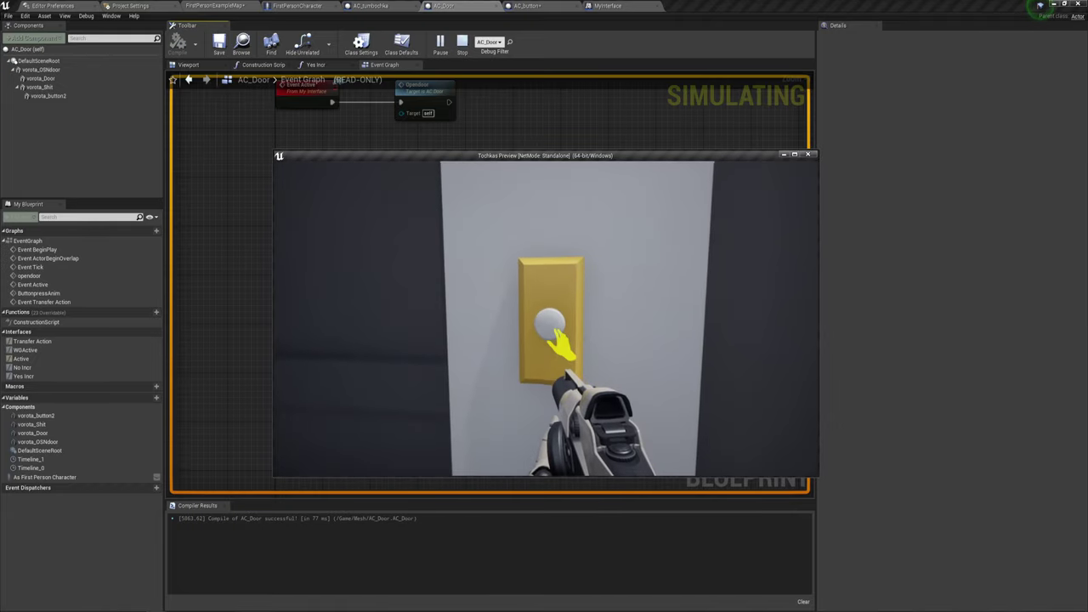
{"action": "key", "text": "Escape"}
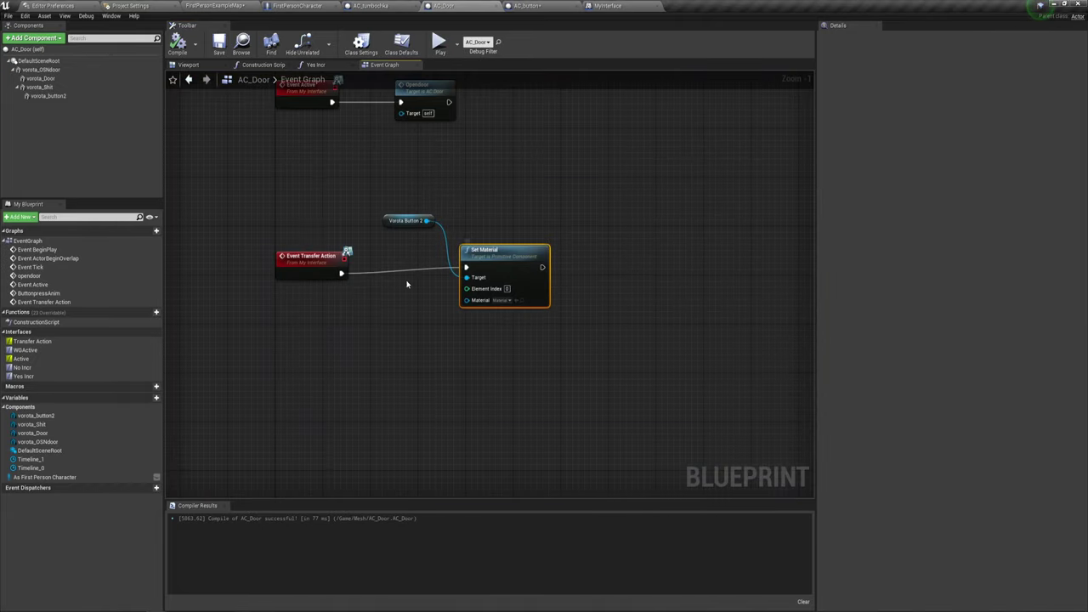
Shift Vorota Button 2 and Set Material left, paste a copy of Opendoor, then delete it
{"action": "left_click_drag", "start_coordinate": [406, 284], "coordinate": [466, 213]}
{"action": "left_click_drag", "start_coordinate": [504, 249], "coordinate": [463, 255]}
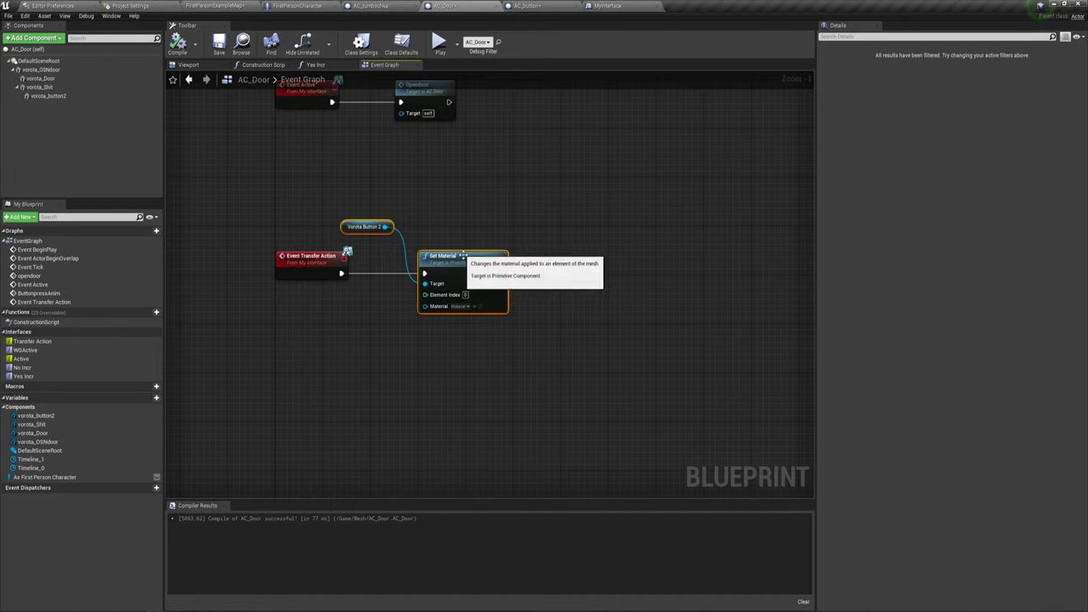
{"action": "right_click_drag", "start_coordinate": [462, 255], "coordinate": [414, 306]}
{"action": "left_click", "coordinate": [375, 149]}
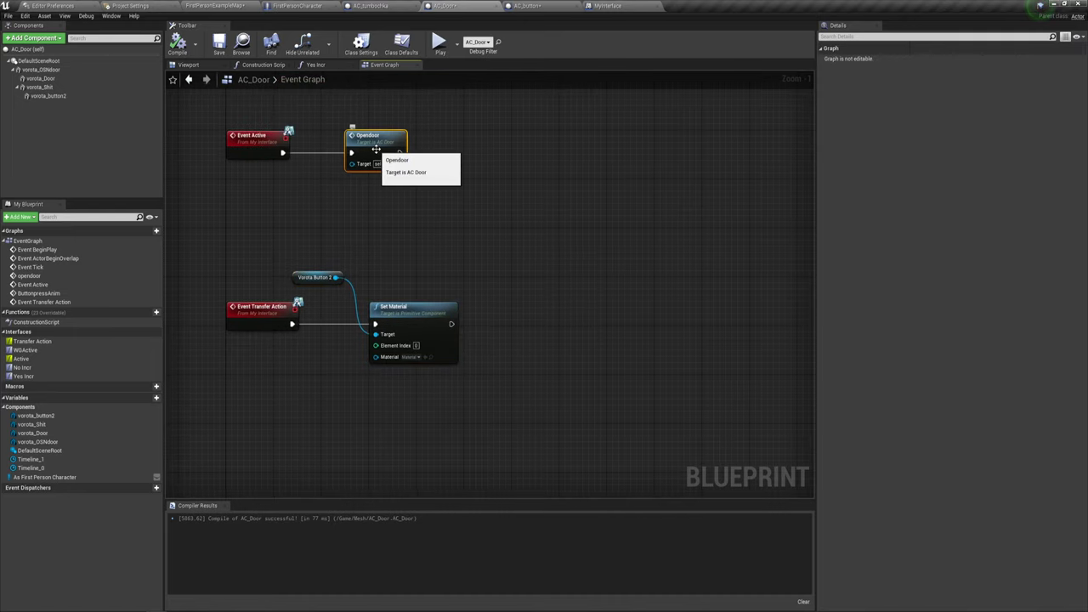
{"action": "key", "text": "ctrl+c"}
{"action": "key", "text": "ctrl+v"}
{"action": "mouse_move", "coordinate": [525, 263]}
{"action": "left_mouse_down"}
{"action": "mouse_move", "coordinate": [512, 313]}
{"action": "mouse_move", "coordinate": [495, 324]}
{"action": "left_mouse_up"}
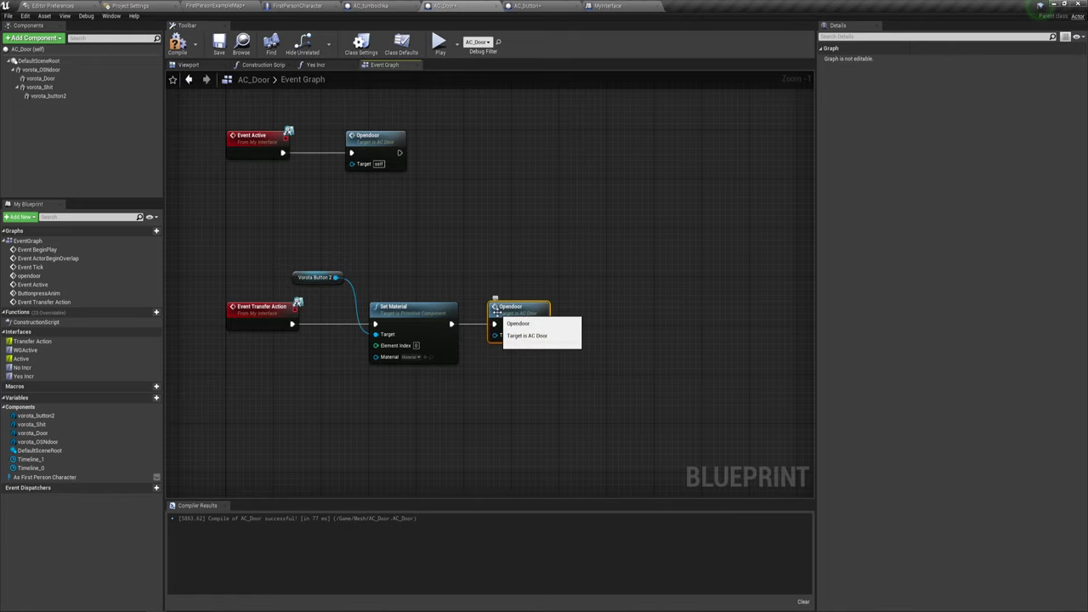
{"action": "right_click_drag", "start_coordinate": [535, 400], "coordinate": [421, 356]}
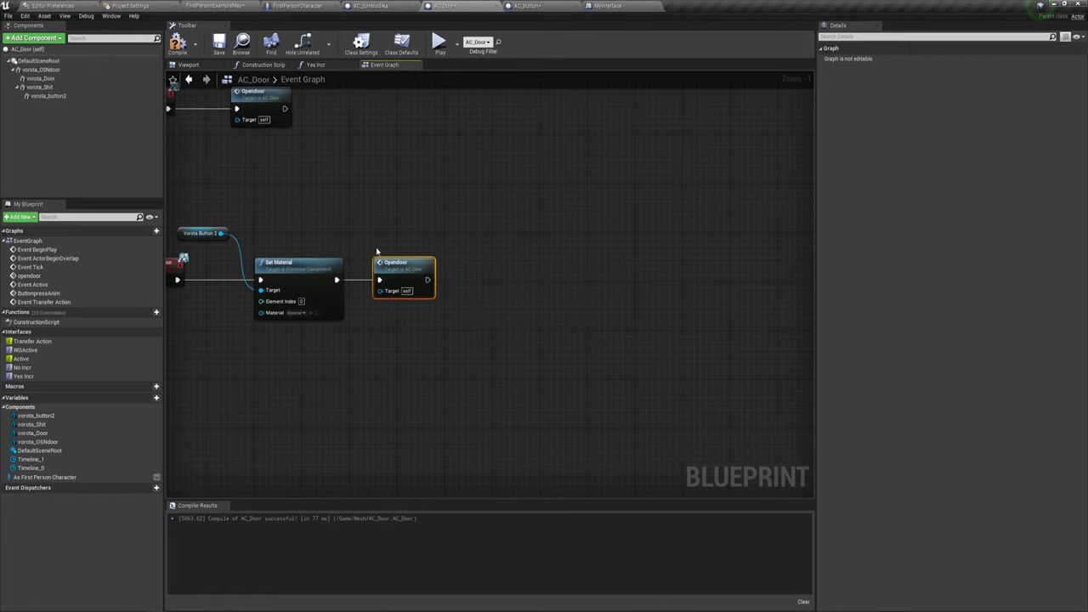
{"action": "key", "text": "Delete"}
Add a trial Open Level (by Name) node after Set Material, delete it, and return to FirstPersonExampleMap
{"action": "left_click_drag", "start_coordinate": [337, 280], "coordinate": [459, 269]}
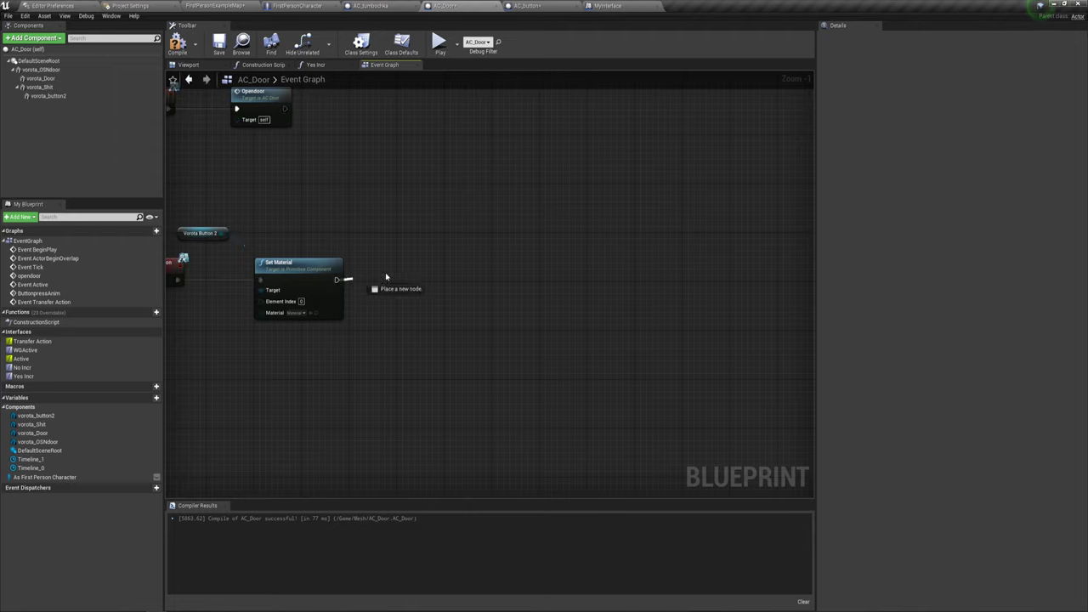
{"action": "type", "text": "iop"}
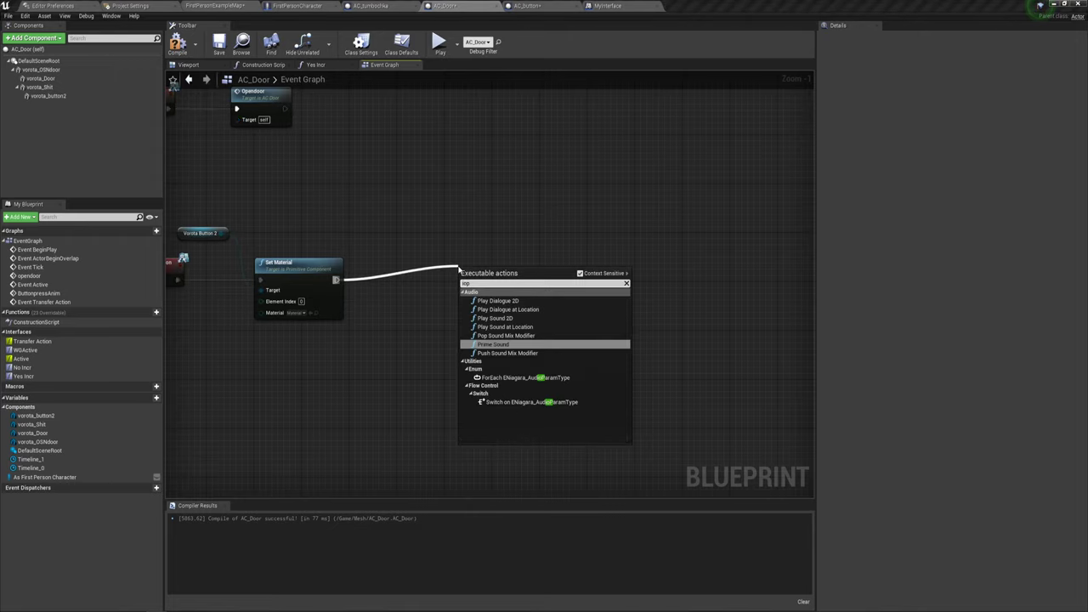
{"action": "key", "text": "BackSpace"}
{"action": "key", "text": "BackSpace"}
{"action": "key", "text": "BackSpace"}
{"action": "type", "text": "op"}
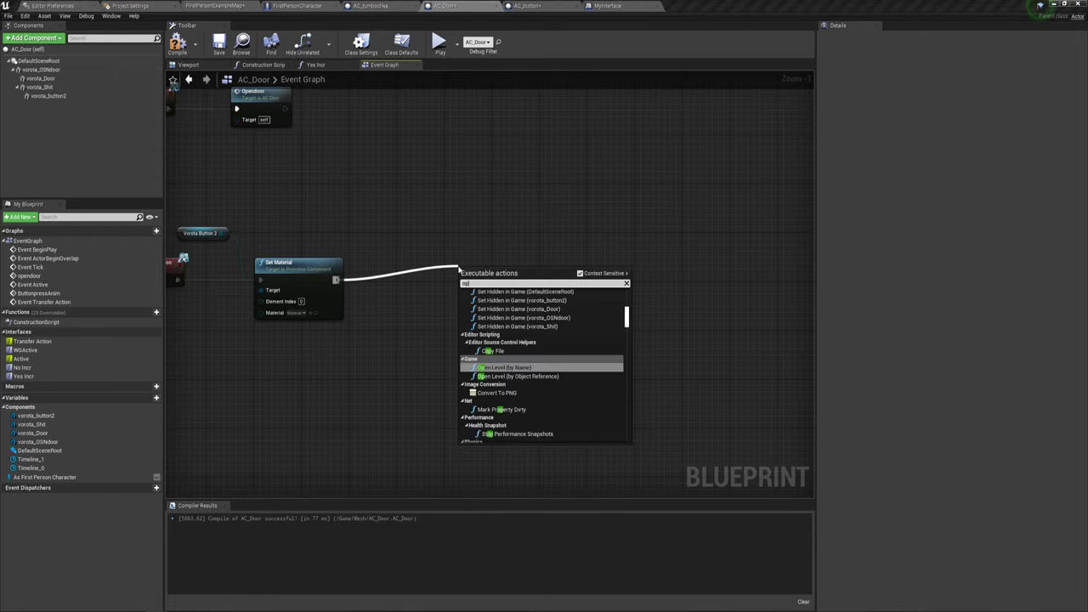
{"action": "type", "text": "en"}
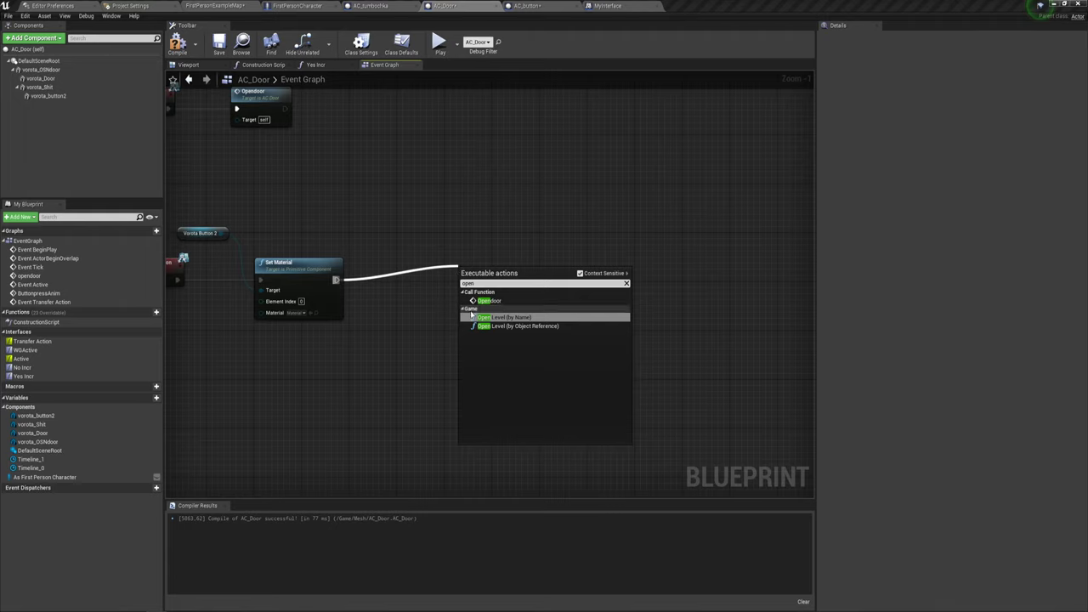
{"action": "left_click", "coordinate": [501, 318]}
{"action": "left_click_drag", "start_coordinate": [488, 275], "coordinate": [434, 273]}
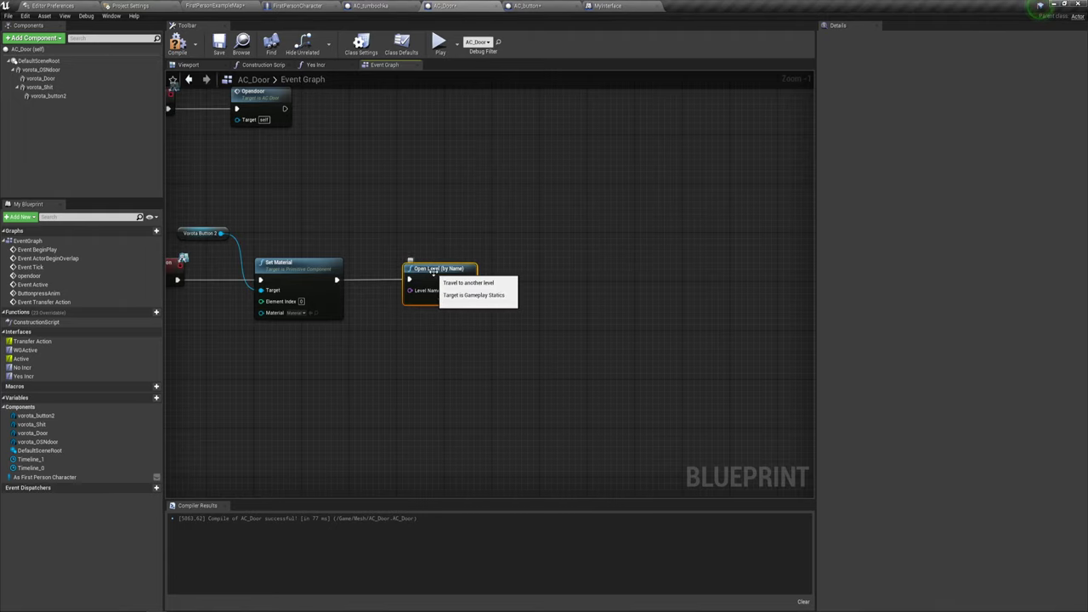
{"action": "left_click", "coordinate": [453, 344]}
{"action": "left_click", "coordinate": [456, 281]}
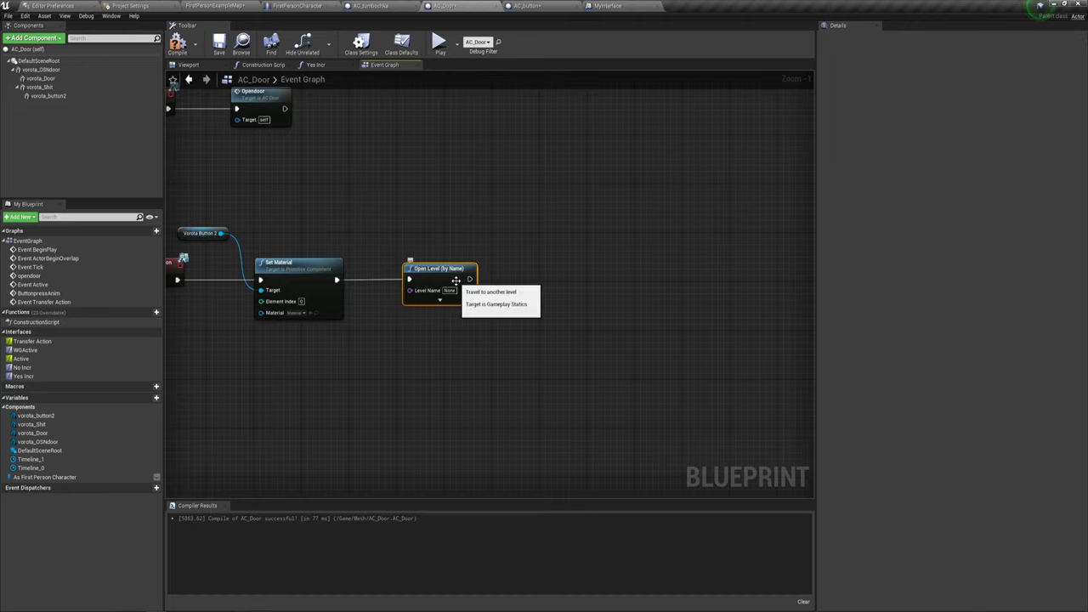
{"action": "key", "text": "Delete"}
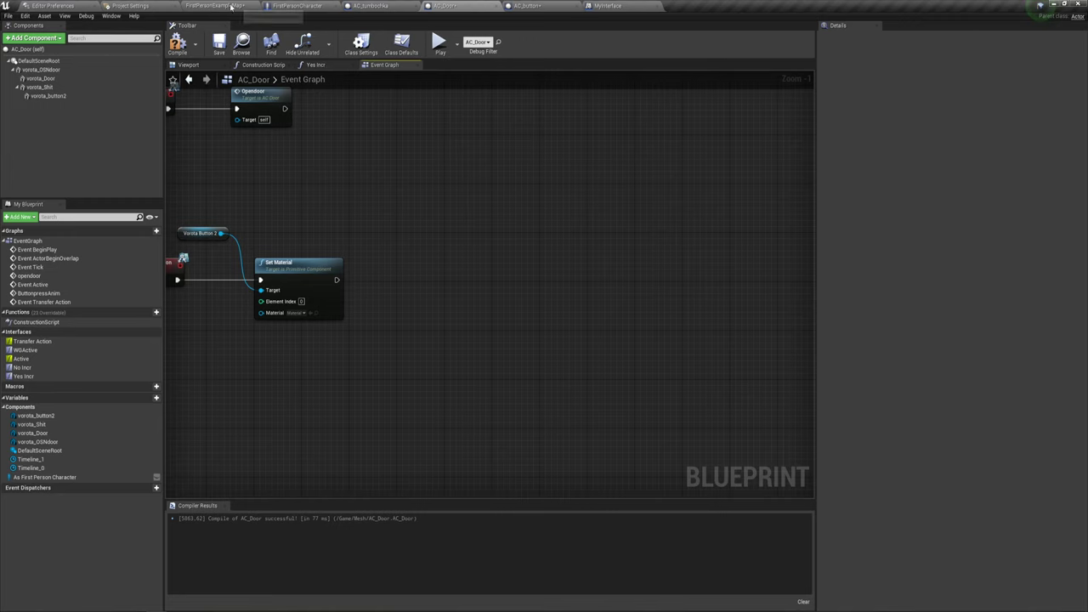
{"action": "left_click", "coordinate": [223, 6]}
{"action": "key", "text": "Right"}
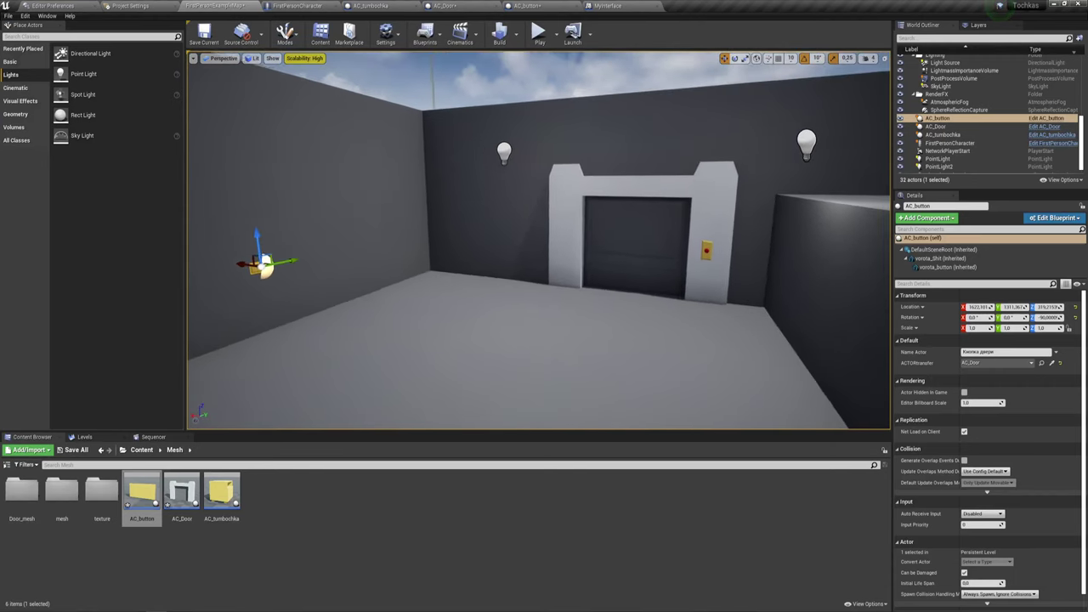
{"action": "right_click_drag", "start_coordinate": [661, 302], "coordinate": [660, 302]}
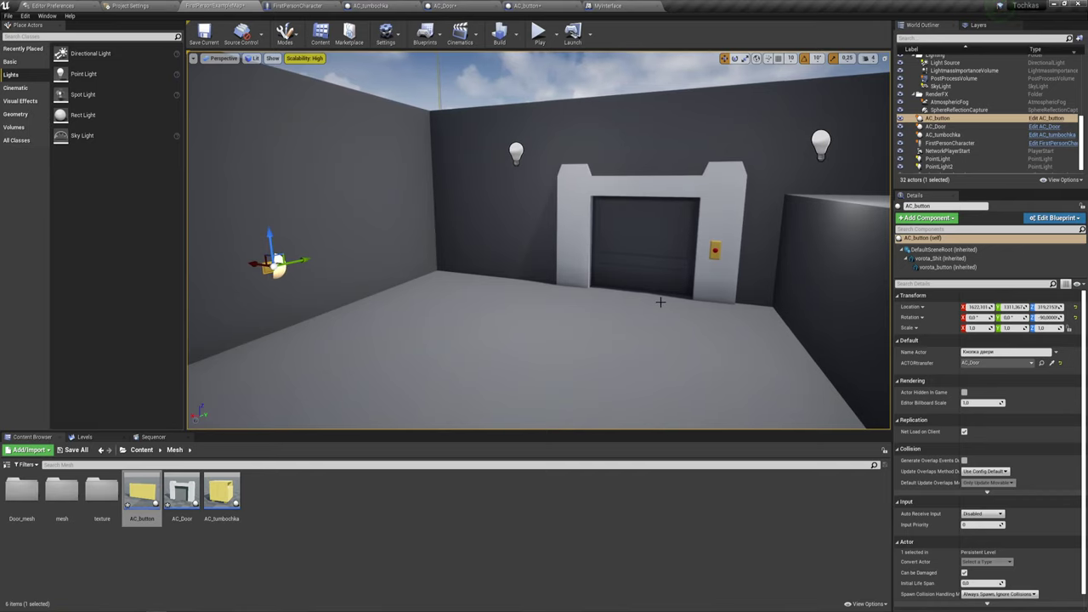